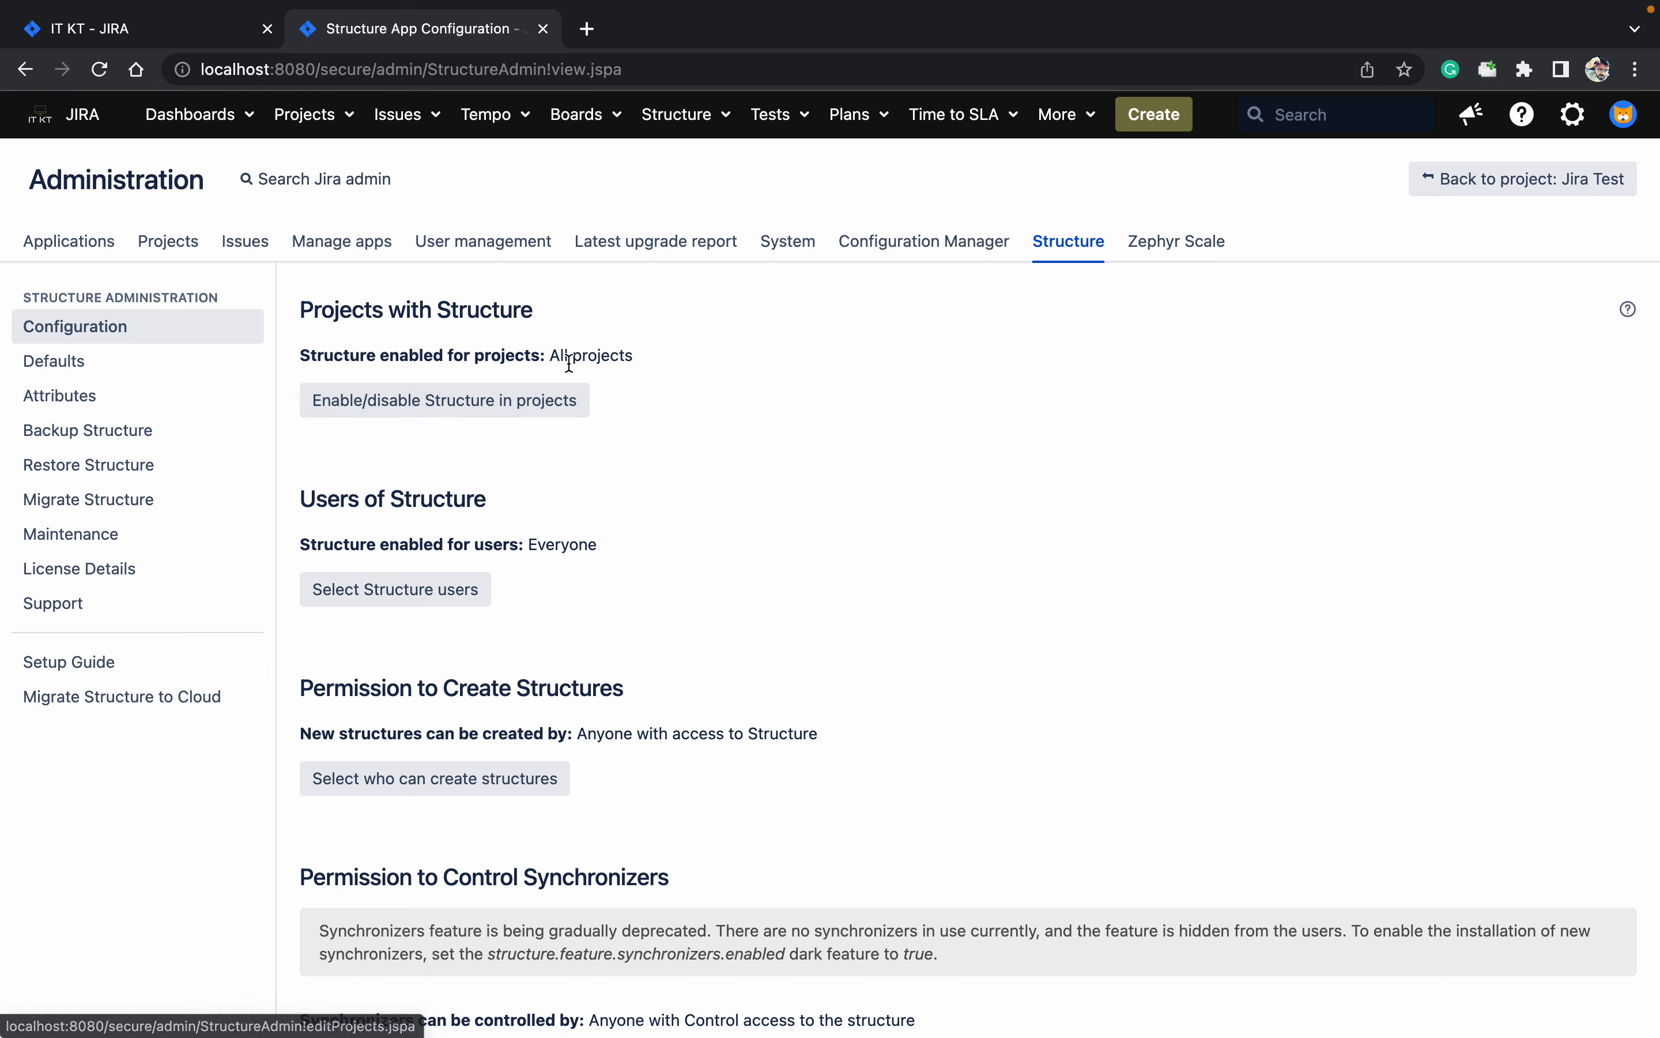
- Preview enabling Structure for selected projects only, and cancel without applying
{"action": "left_click", "coordinate": [552, 395]}
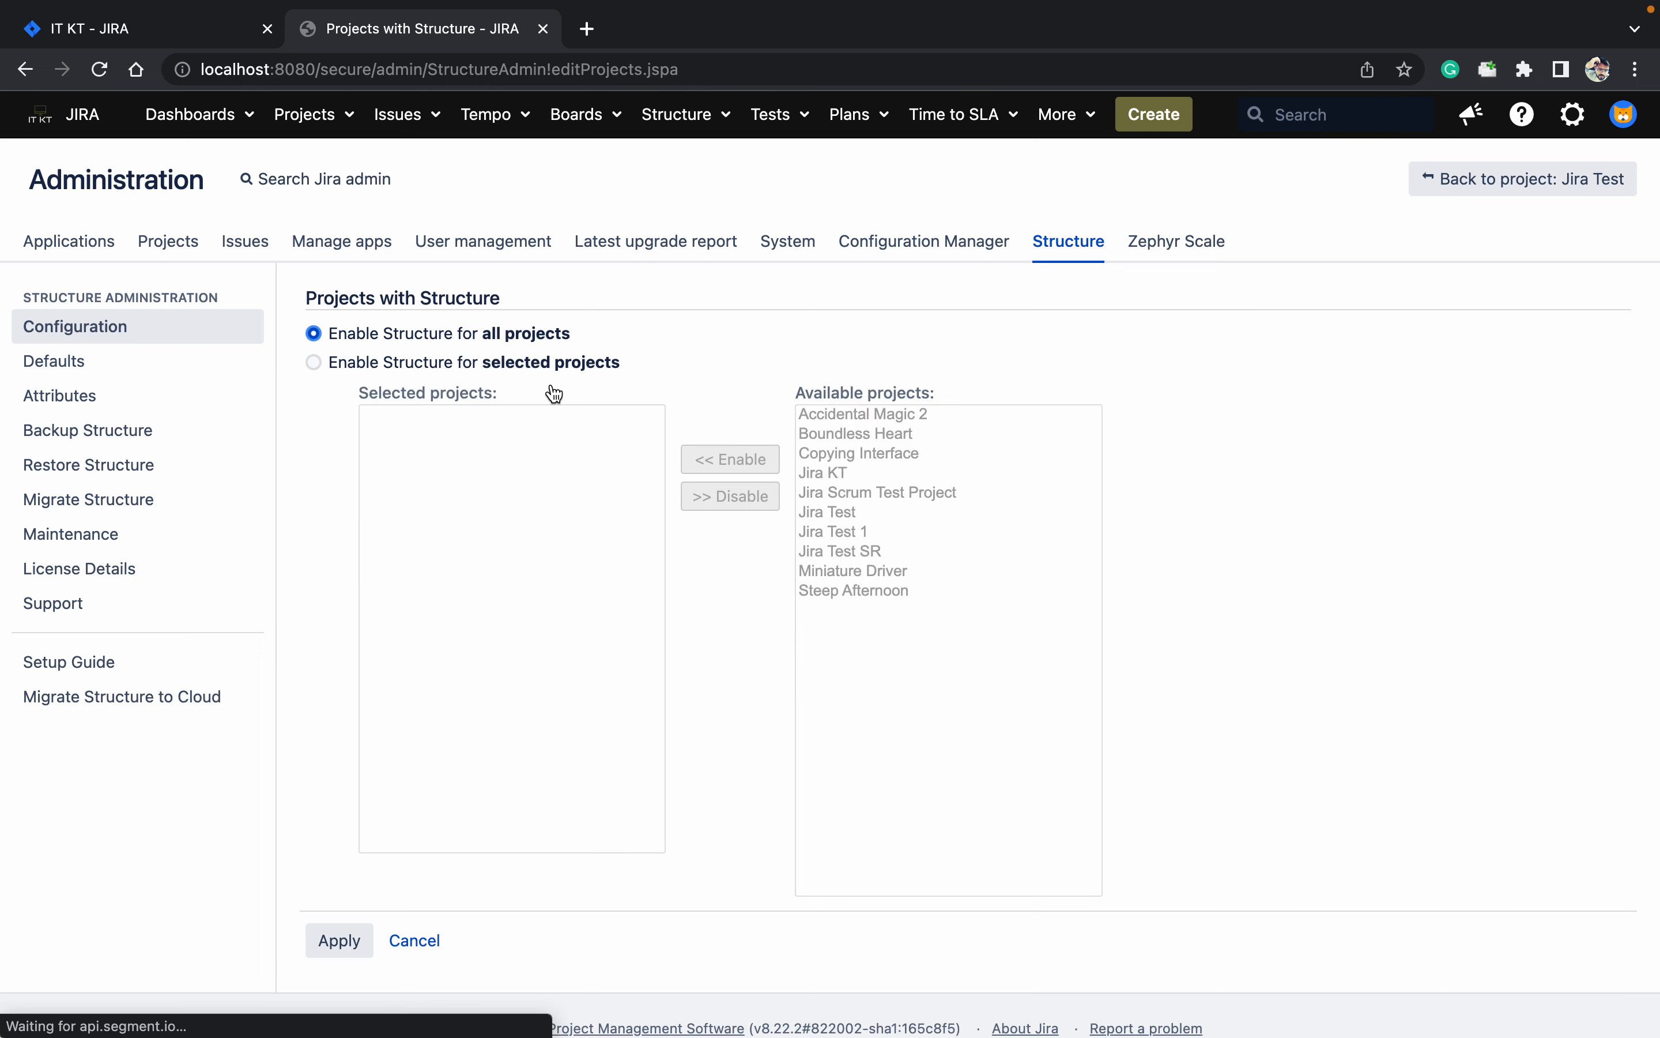
{"action": "left_click", "coordinate": [505, 369]}
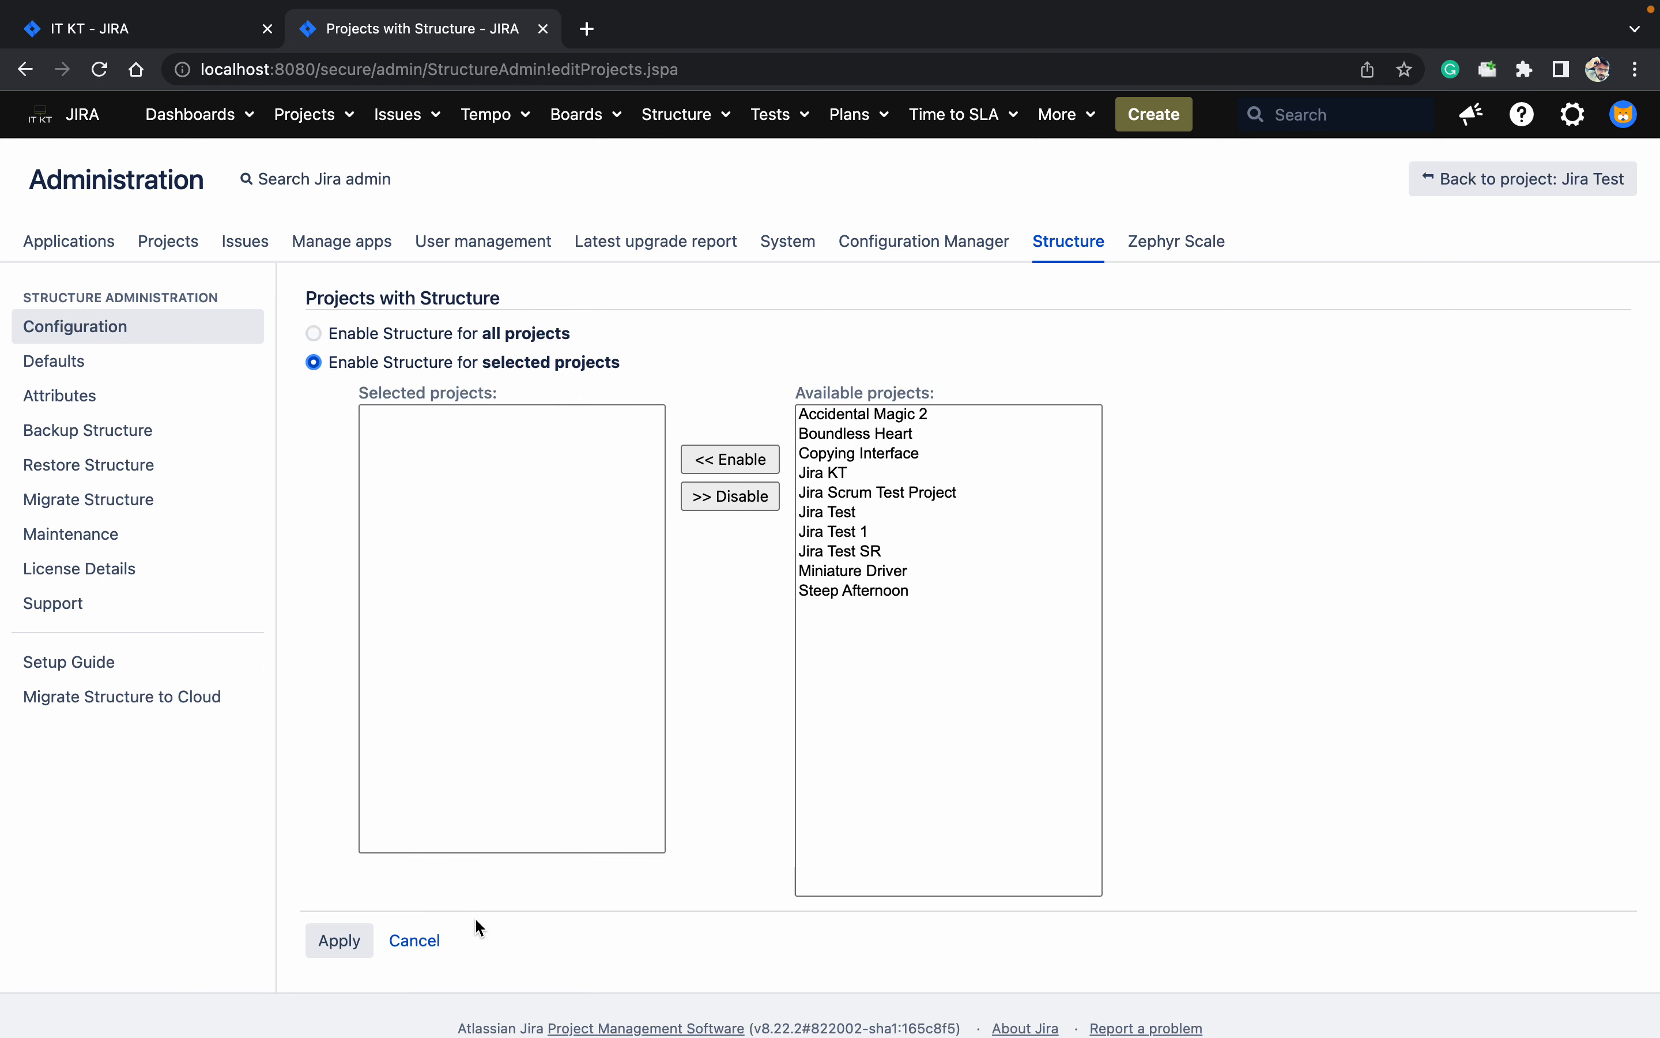
{"action": "left_click", "coordinate": [414, 940]}
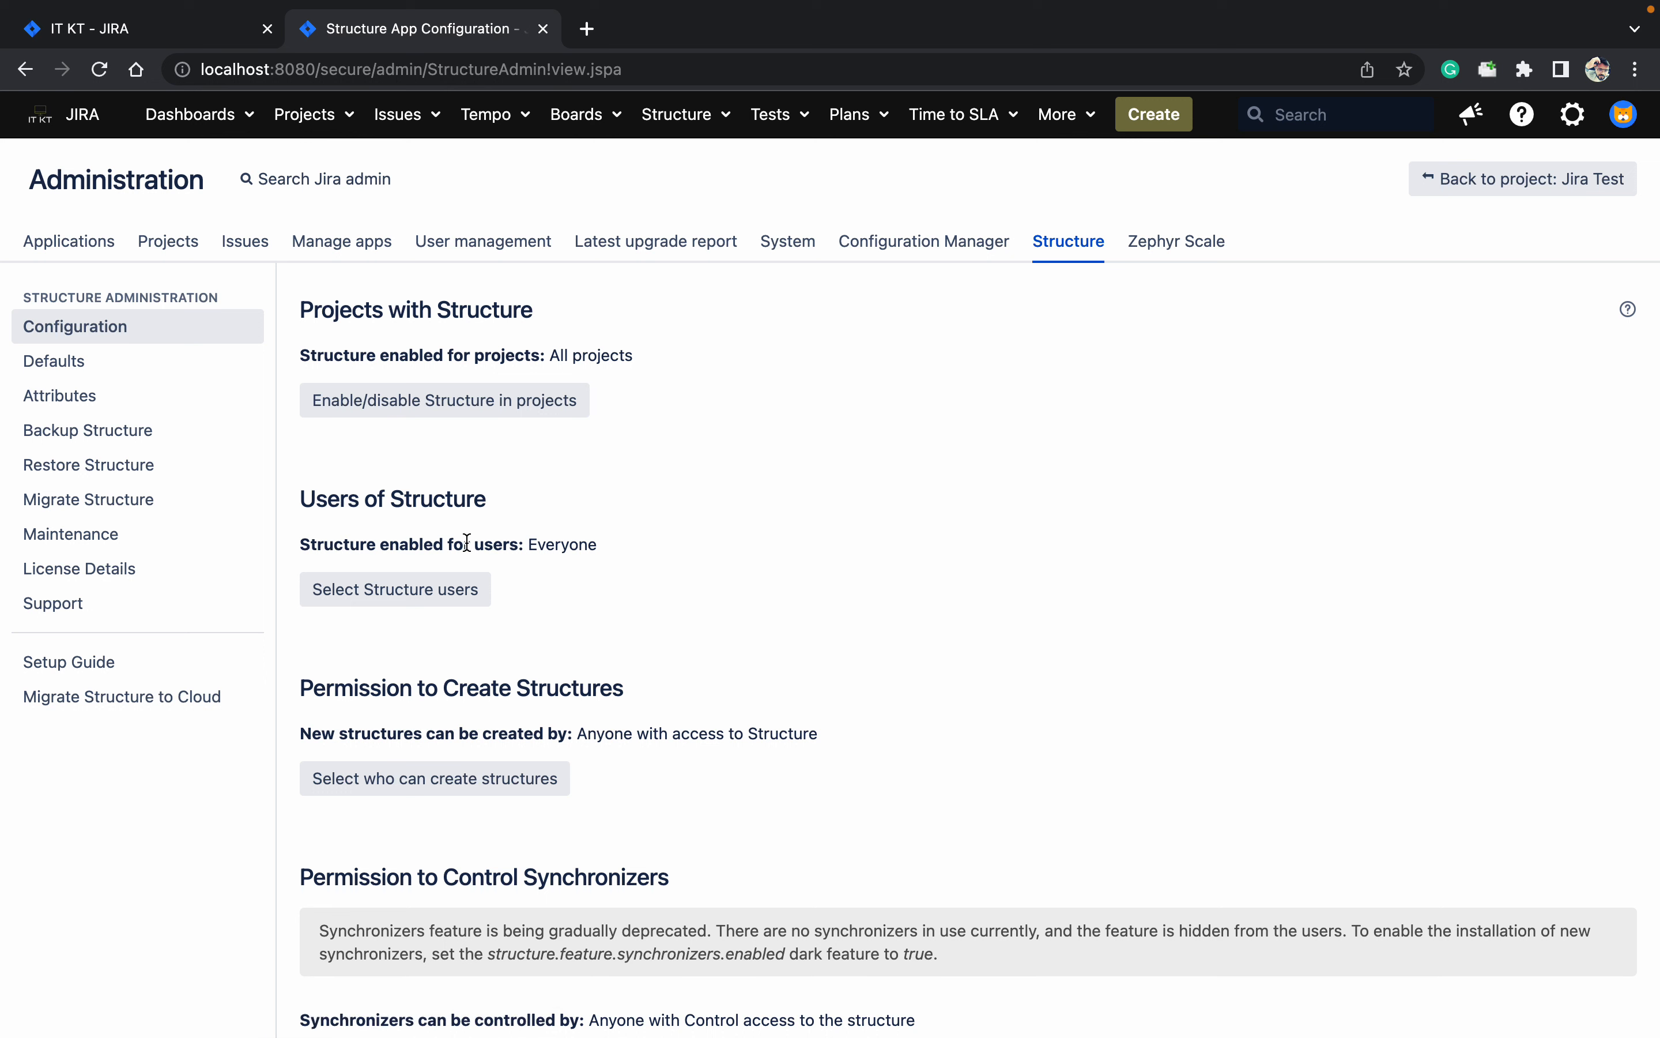
- Preview limiting Structure users to selected groups/roles with the Group type, and cancel without applying
{"action": "left_click", "coordinate": [466, 591]}
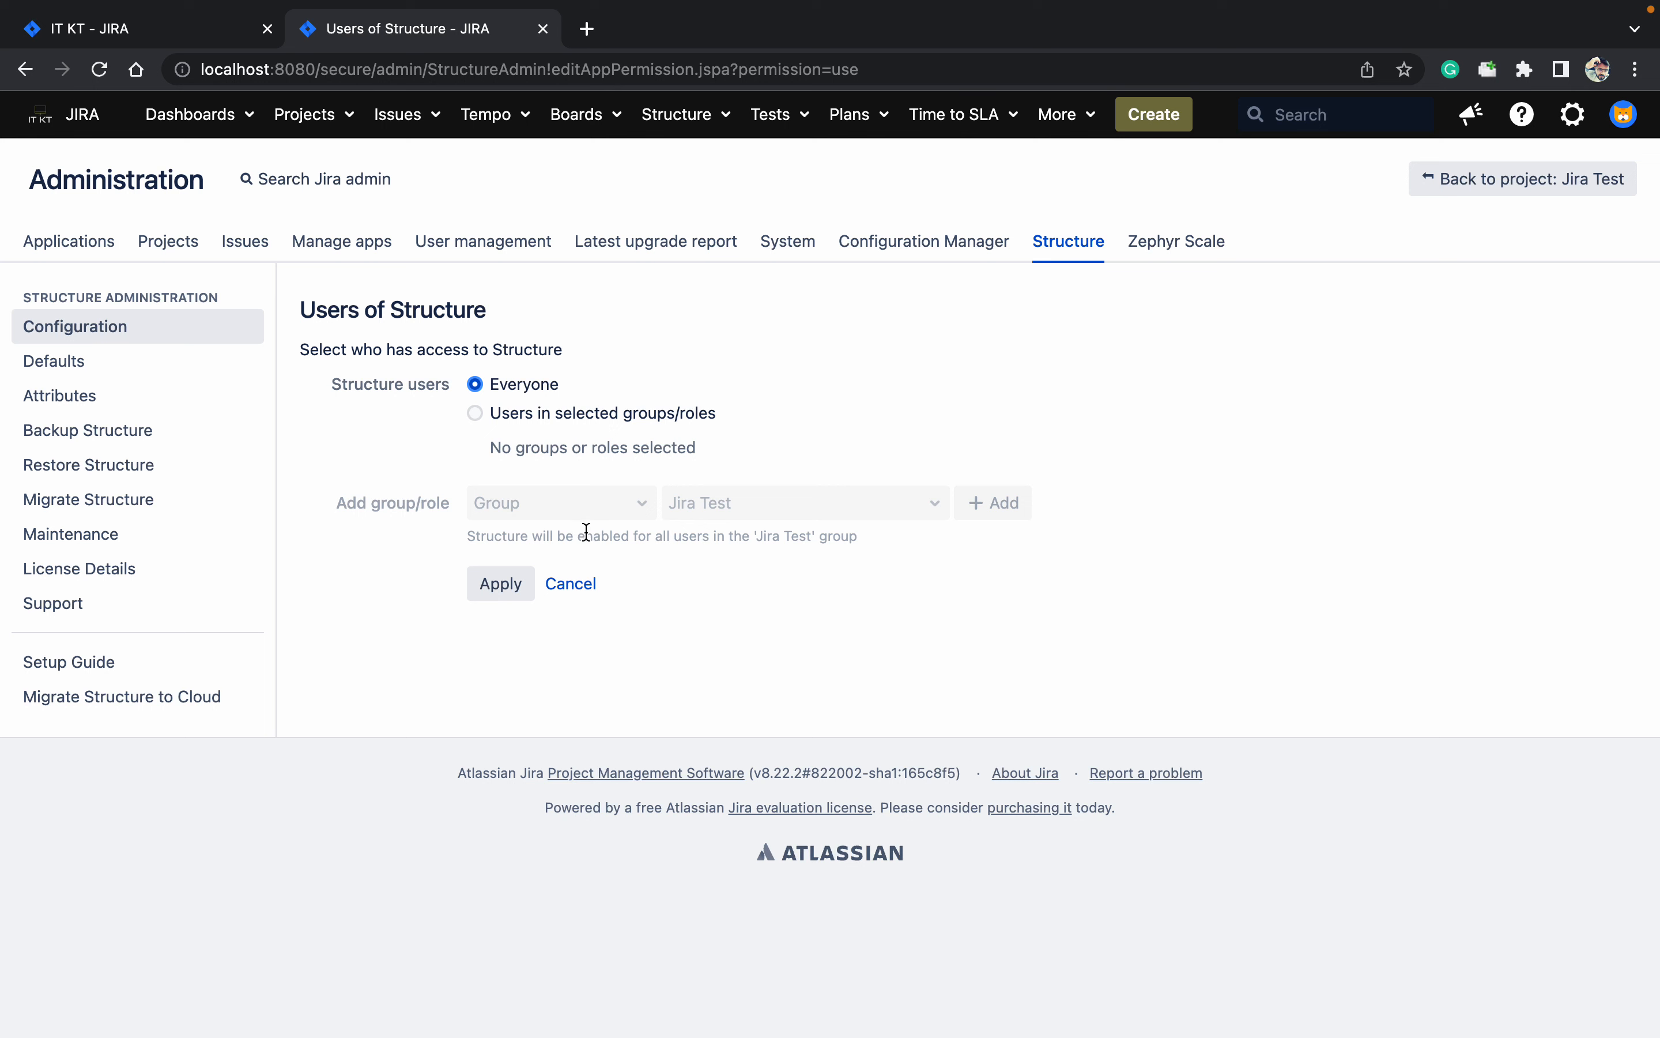
{"action": "left_click", "coordinate": [527, 420]}
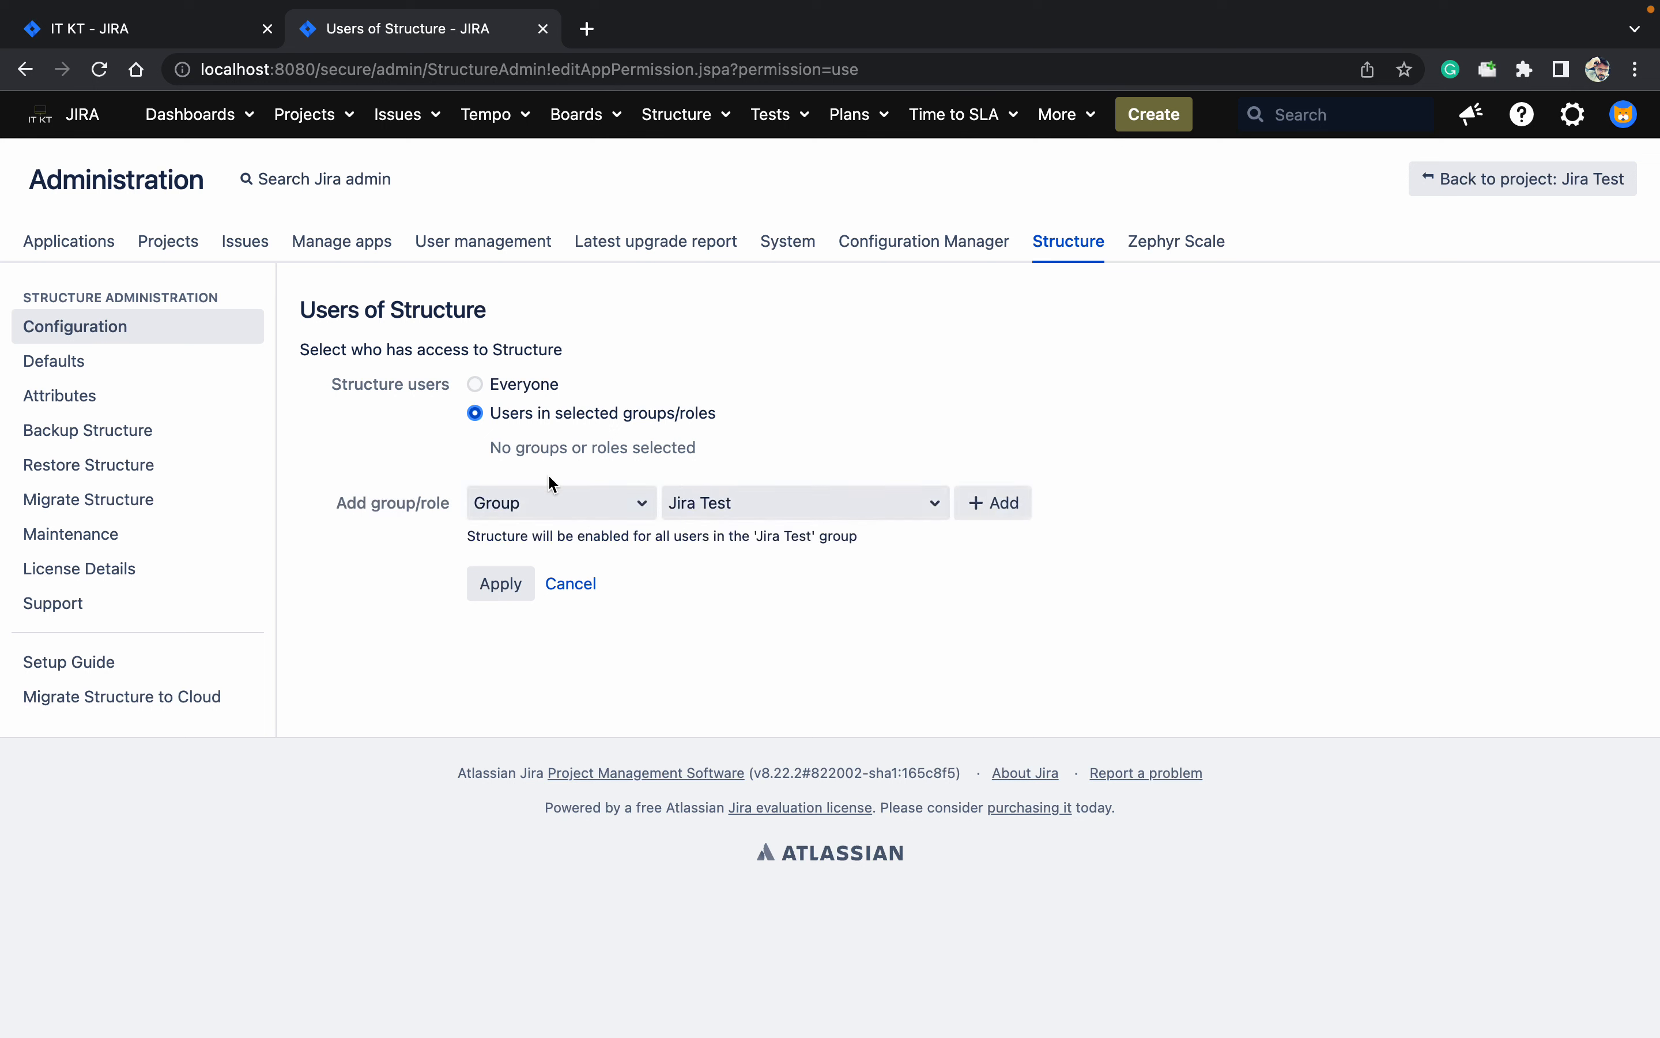
{"action": "left_click", "coordinate": [587, 505]}
{"action": "left_click", "coordinate": [579, 530]}
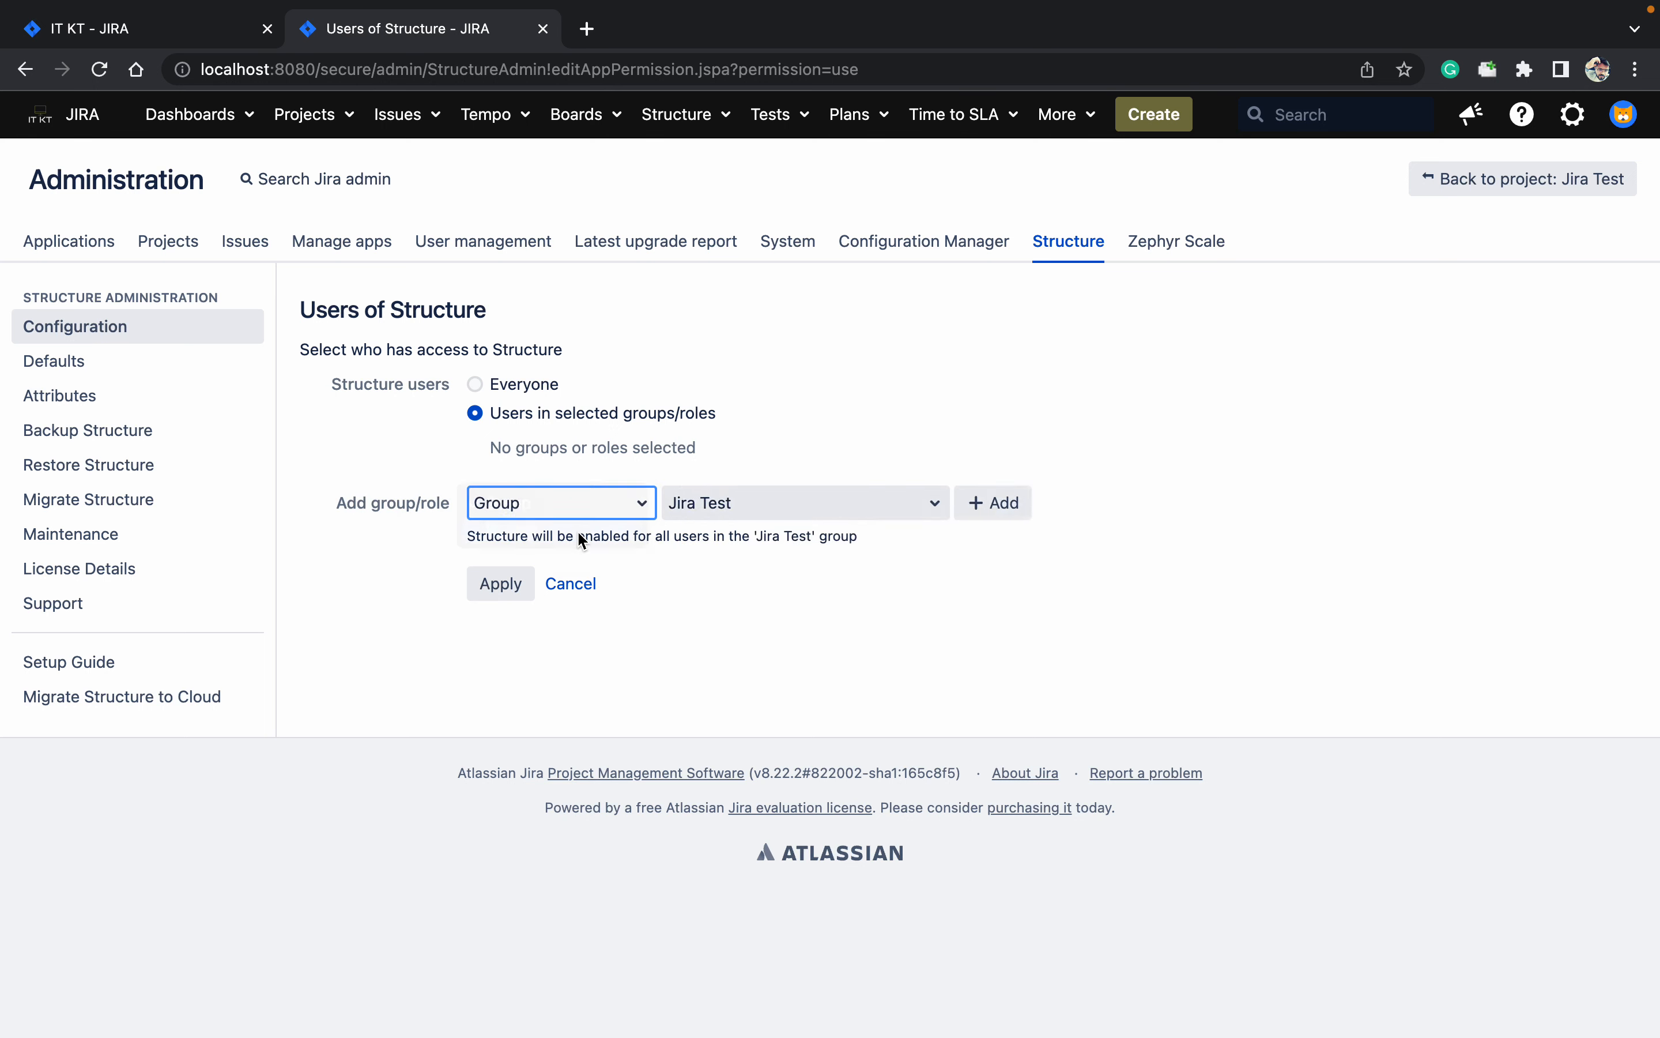
{"action": "left_click", "coordinate": [595, 590]}
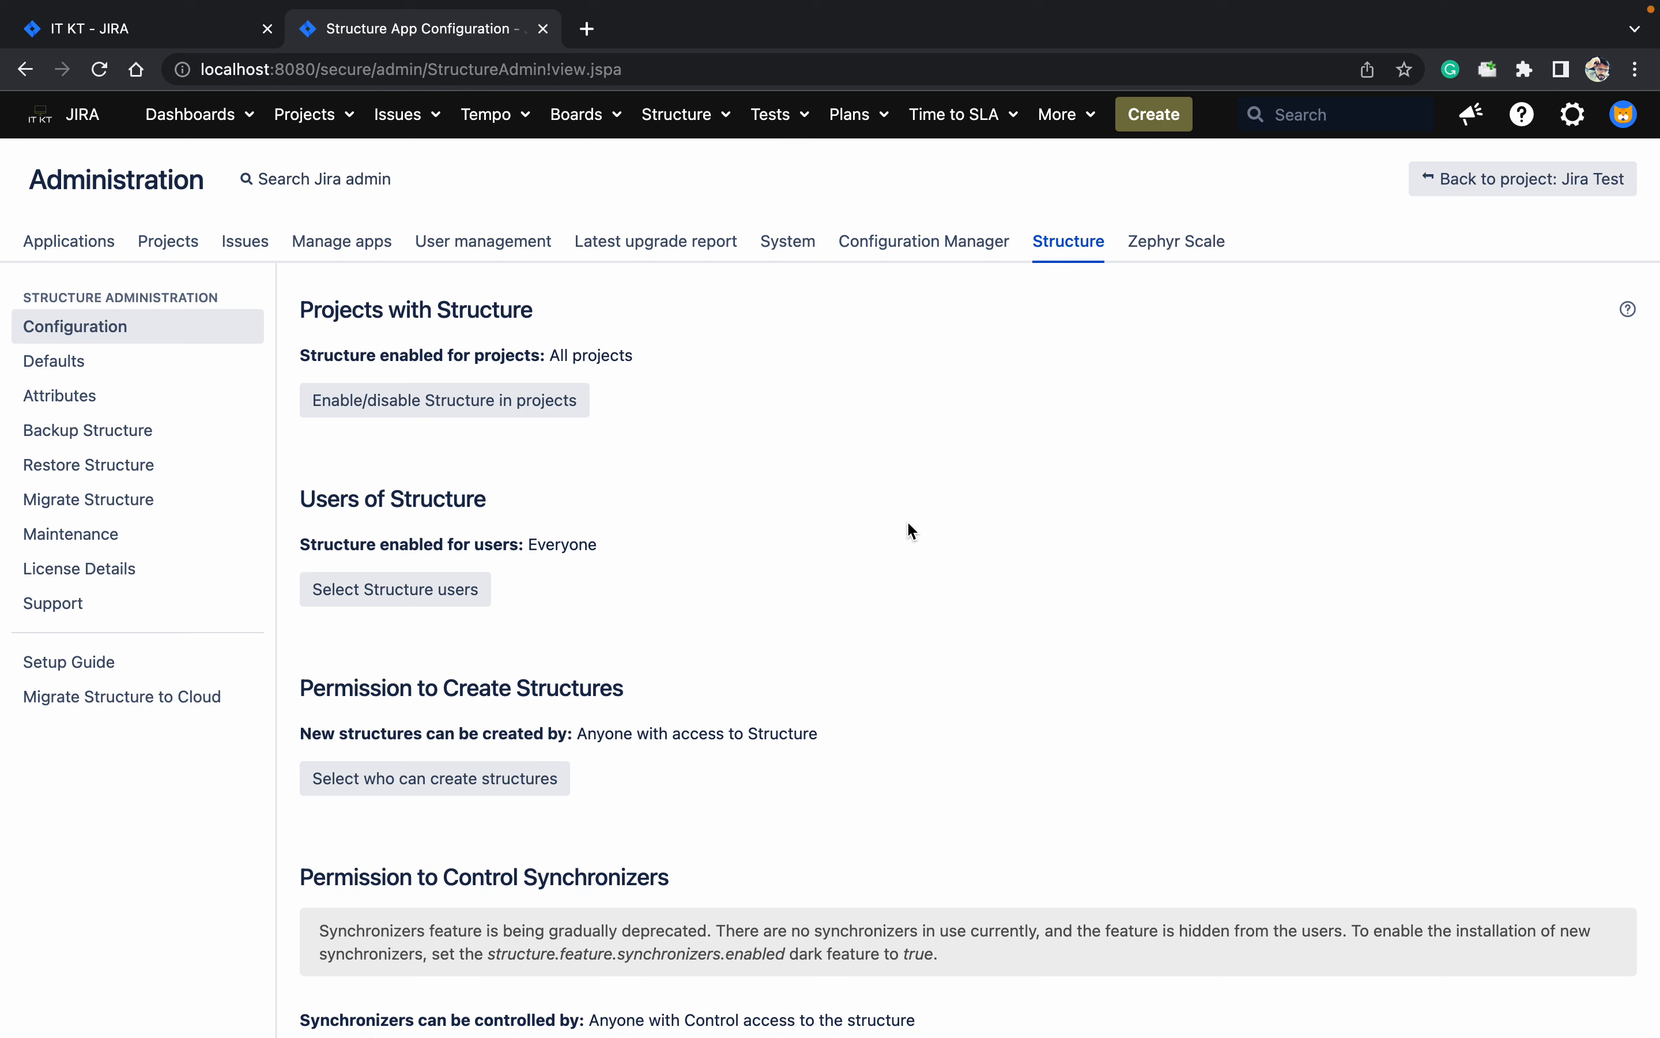
- Restrict permission to create structures to the Administrators role in any project, and apply the change
{"action": "left_click", "coordinate": [531, 784]}
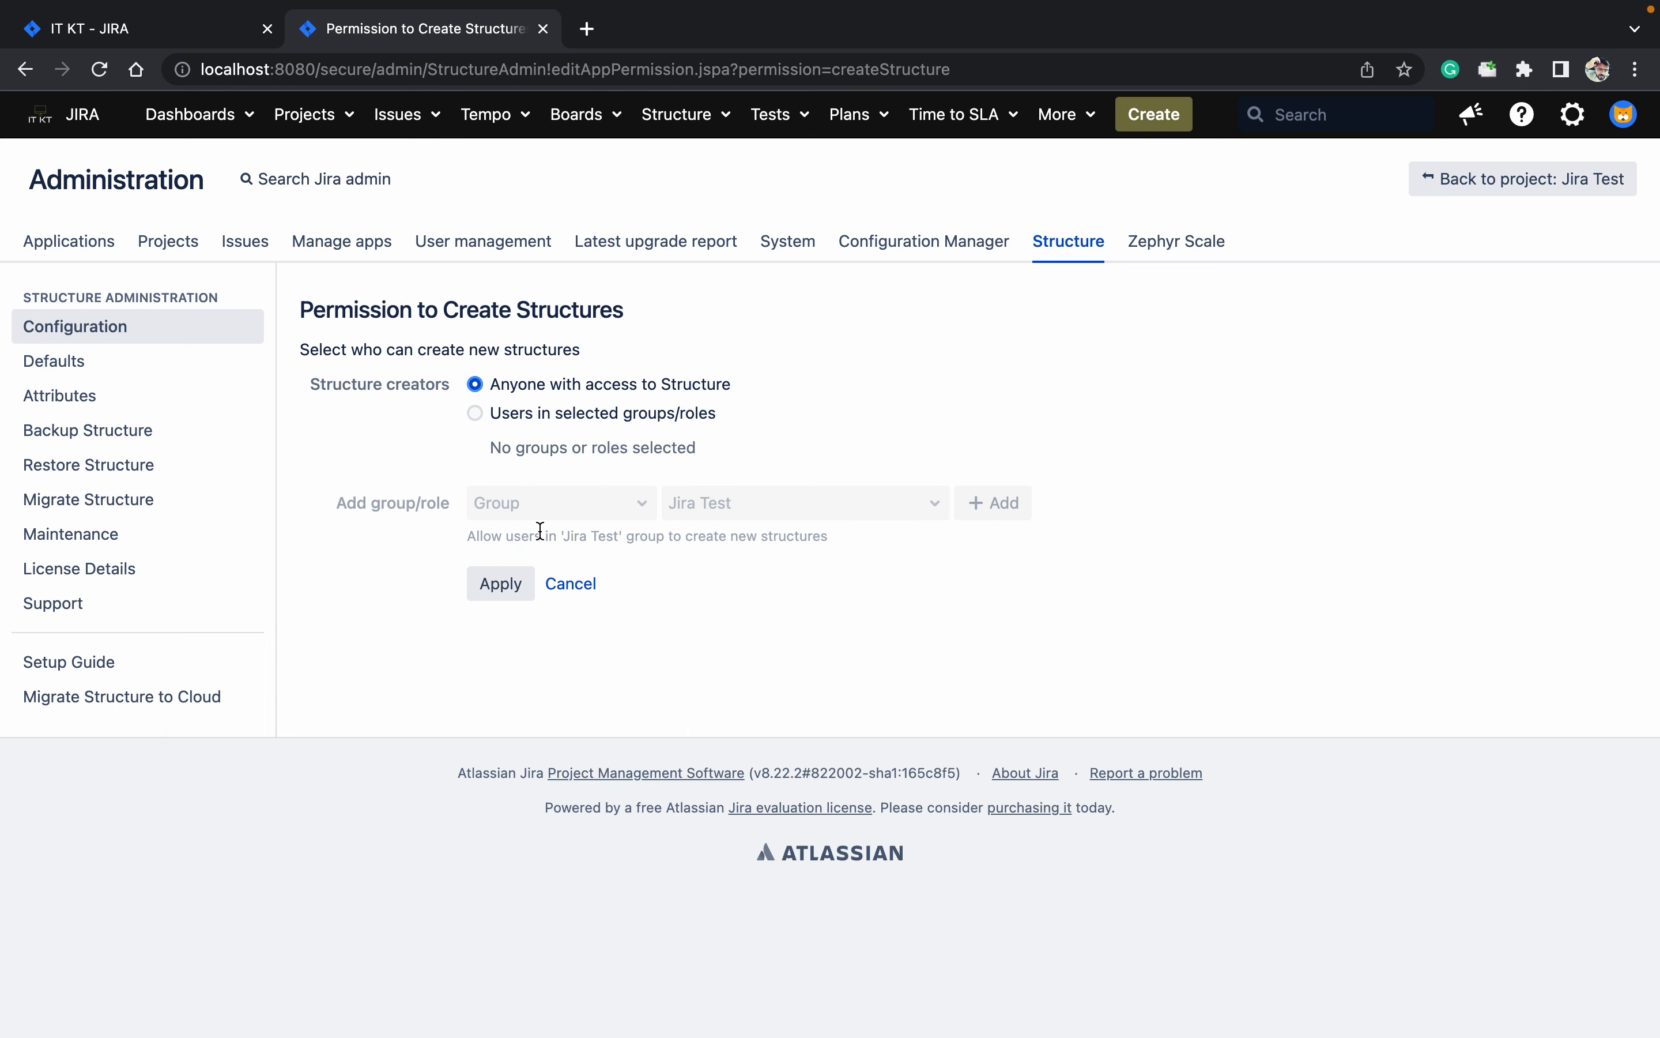
{"action": "left_click", "coordinate": [475, 413]}
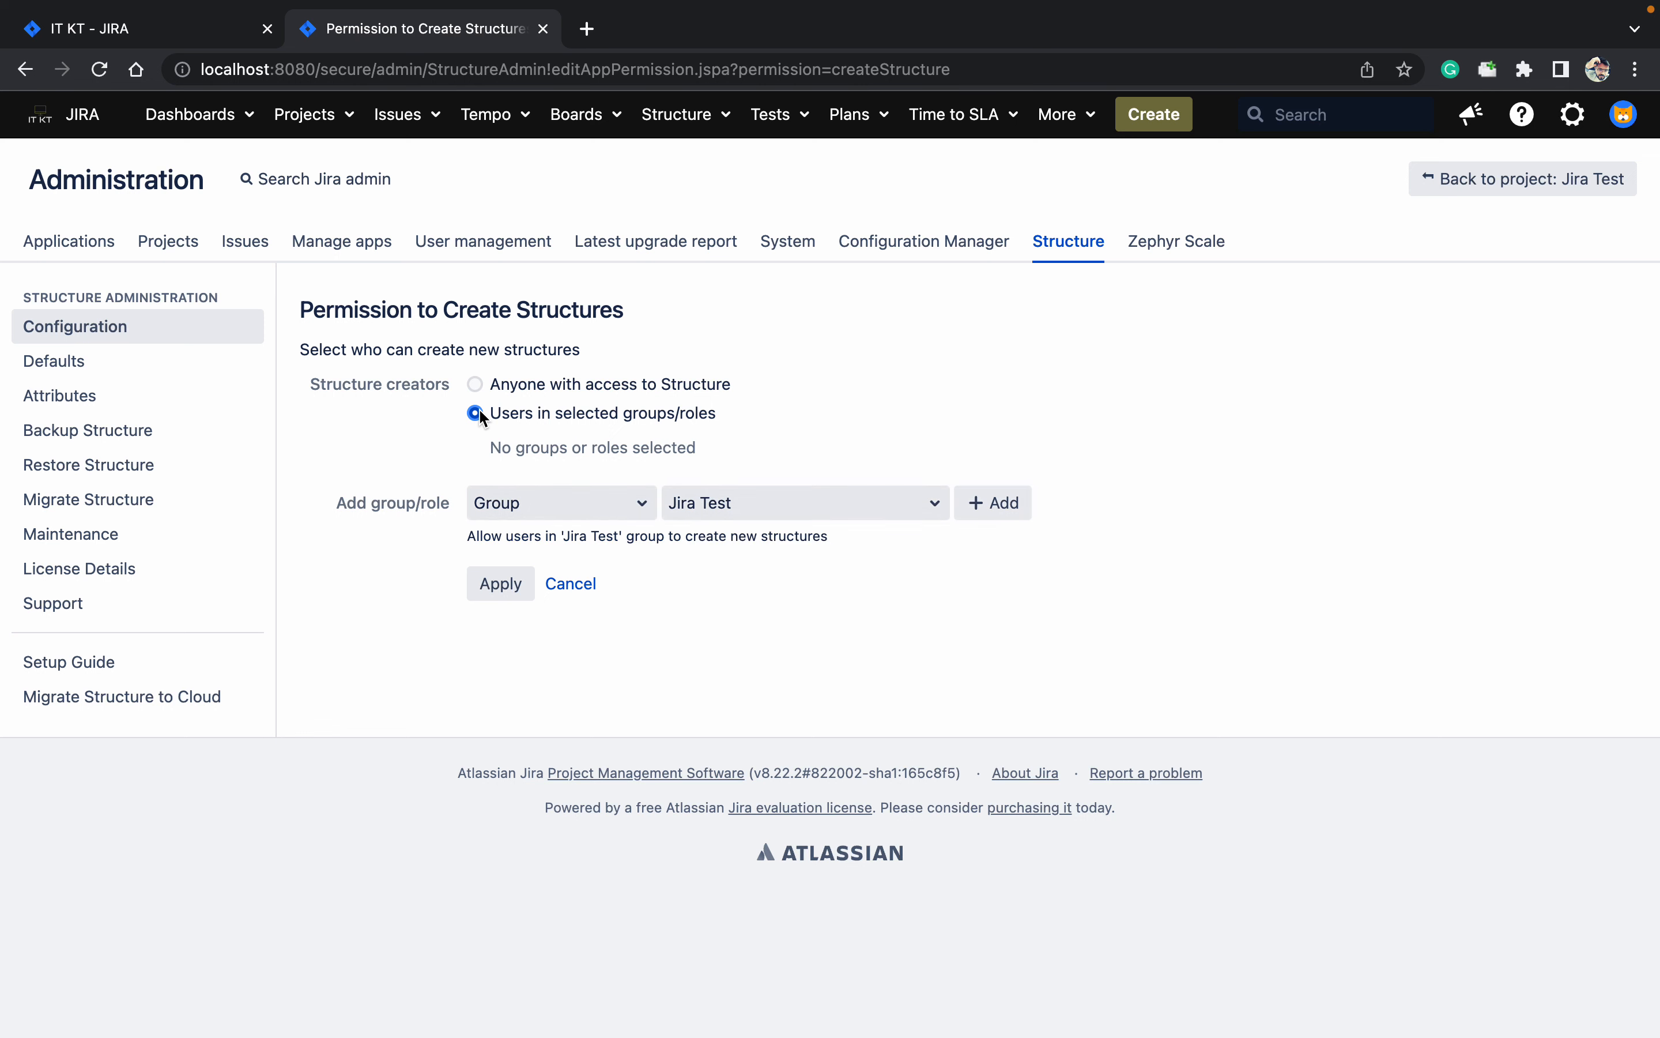
{"action": "left_click", "coordinate": [548, 504]}
{"action": "left_click", "coordinate": [563, 546]}
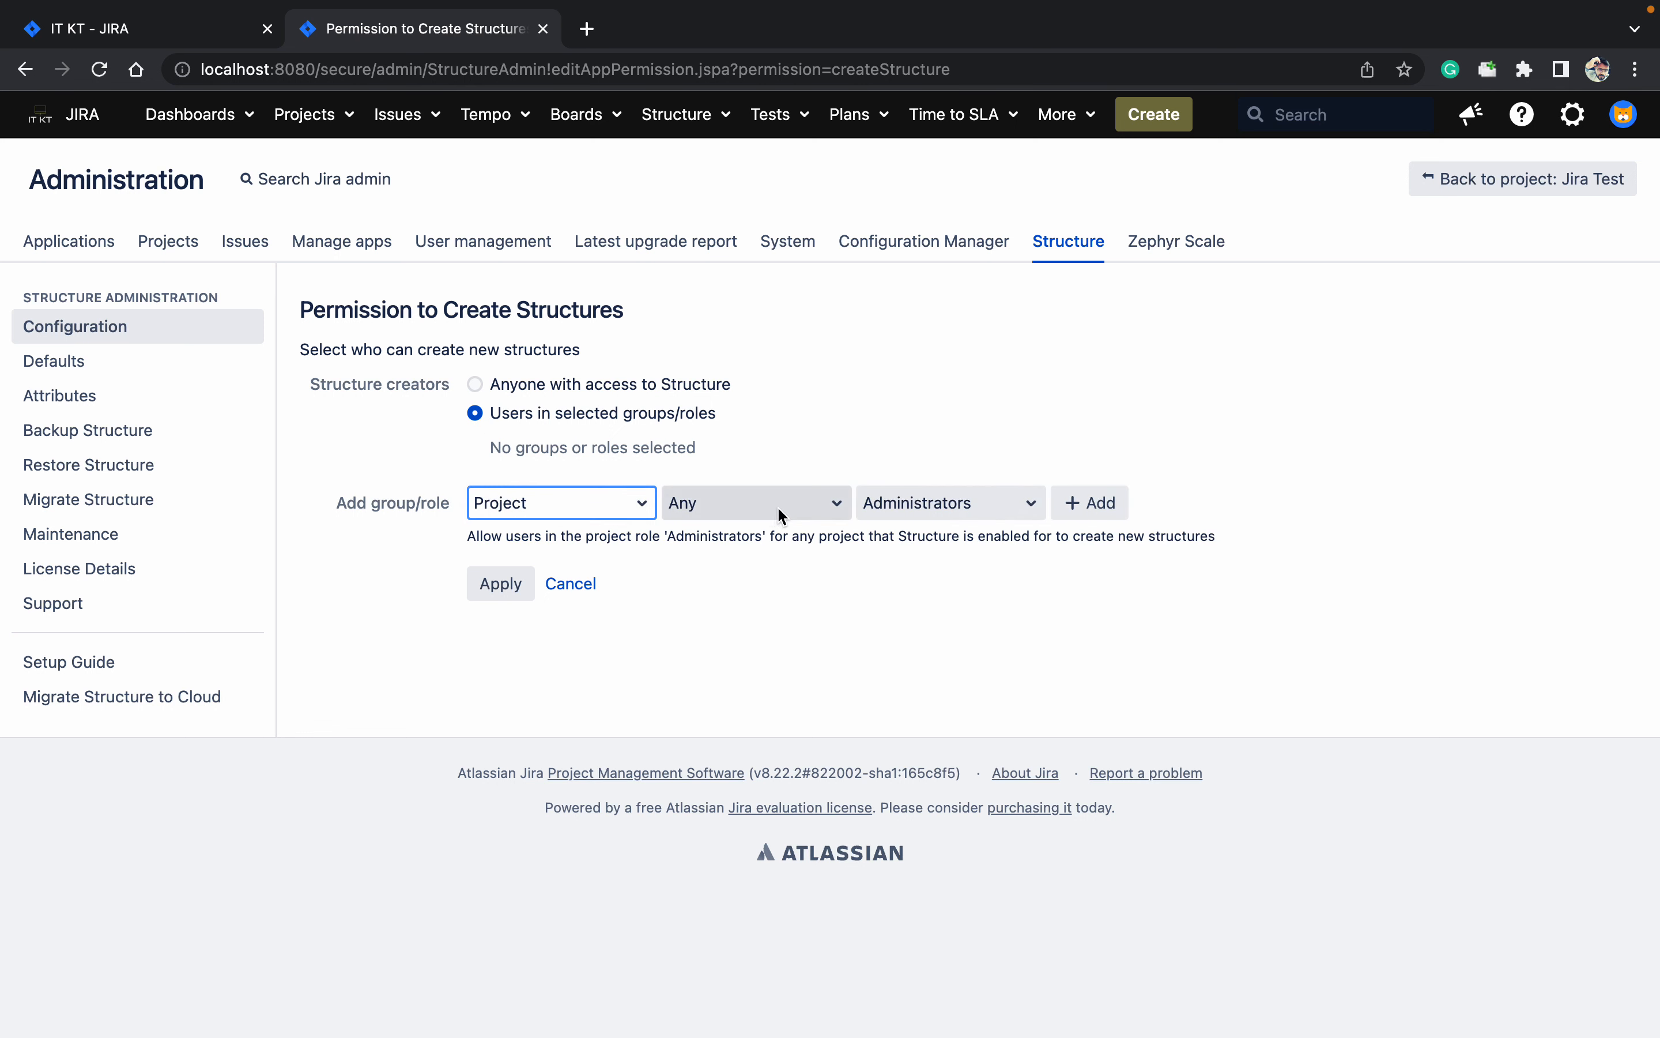
{"action": "left_click", "coordinate": [782, 508]}
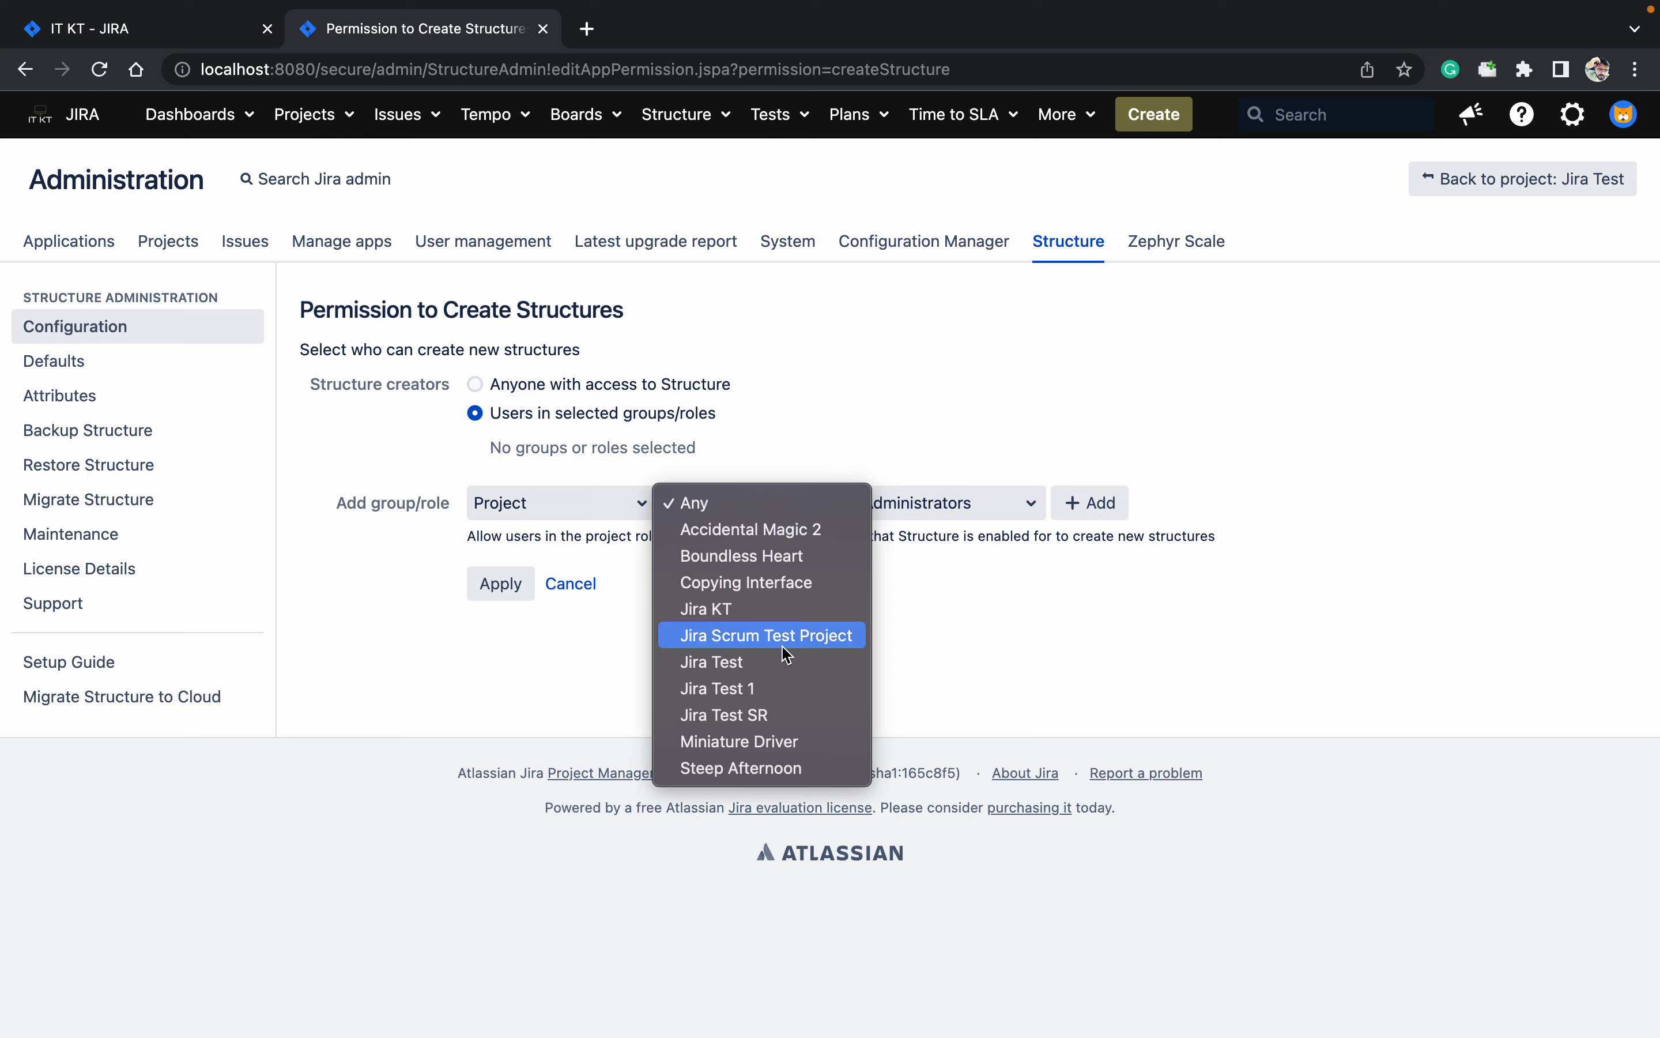
{"action": "left_click", "coordinate": [815, 454]}
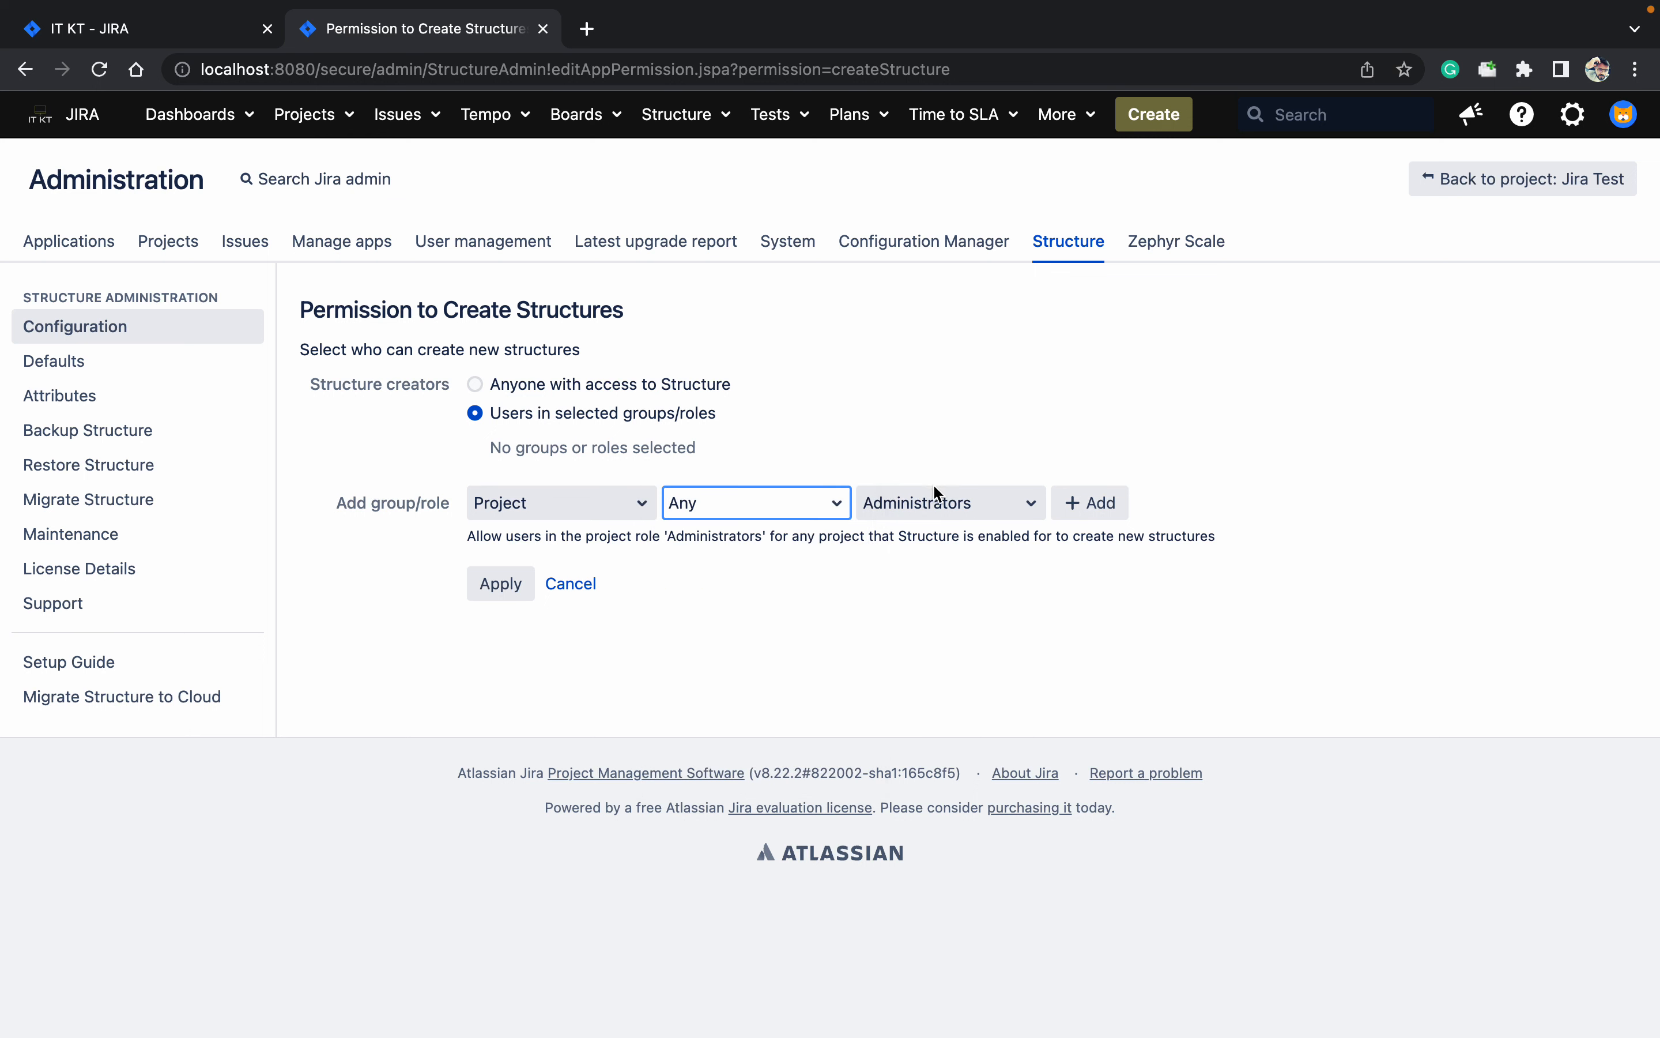
{"action": "left_click", "coordinate": [1075, 512]}
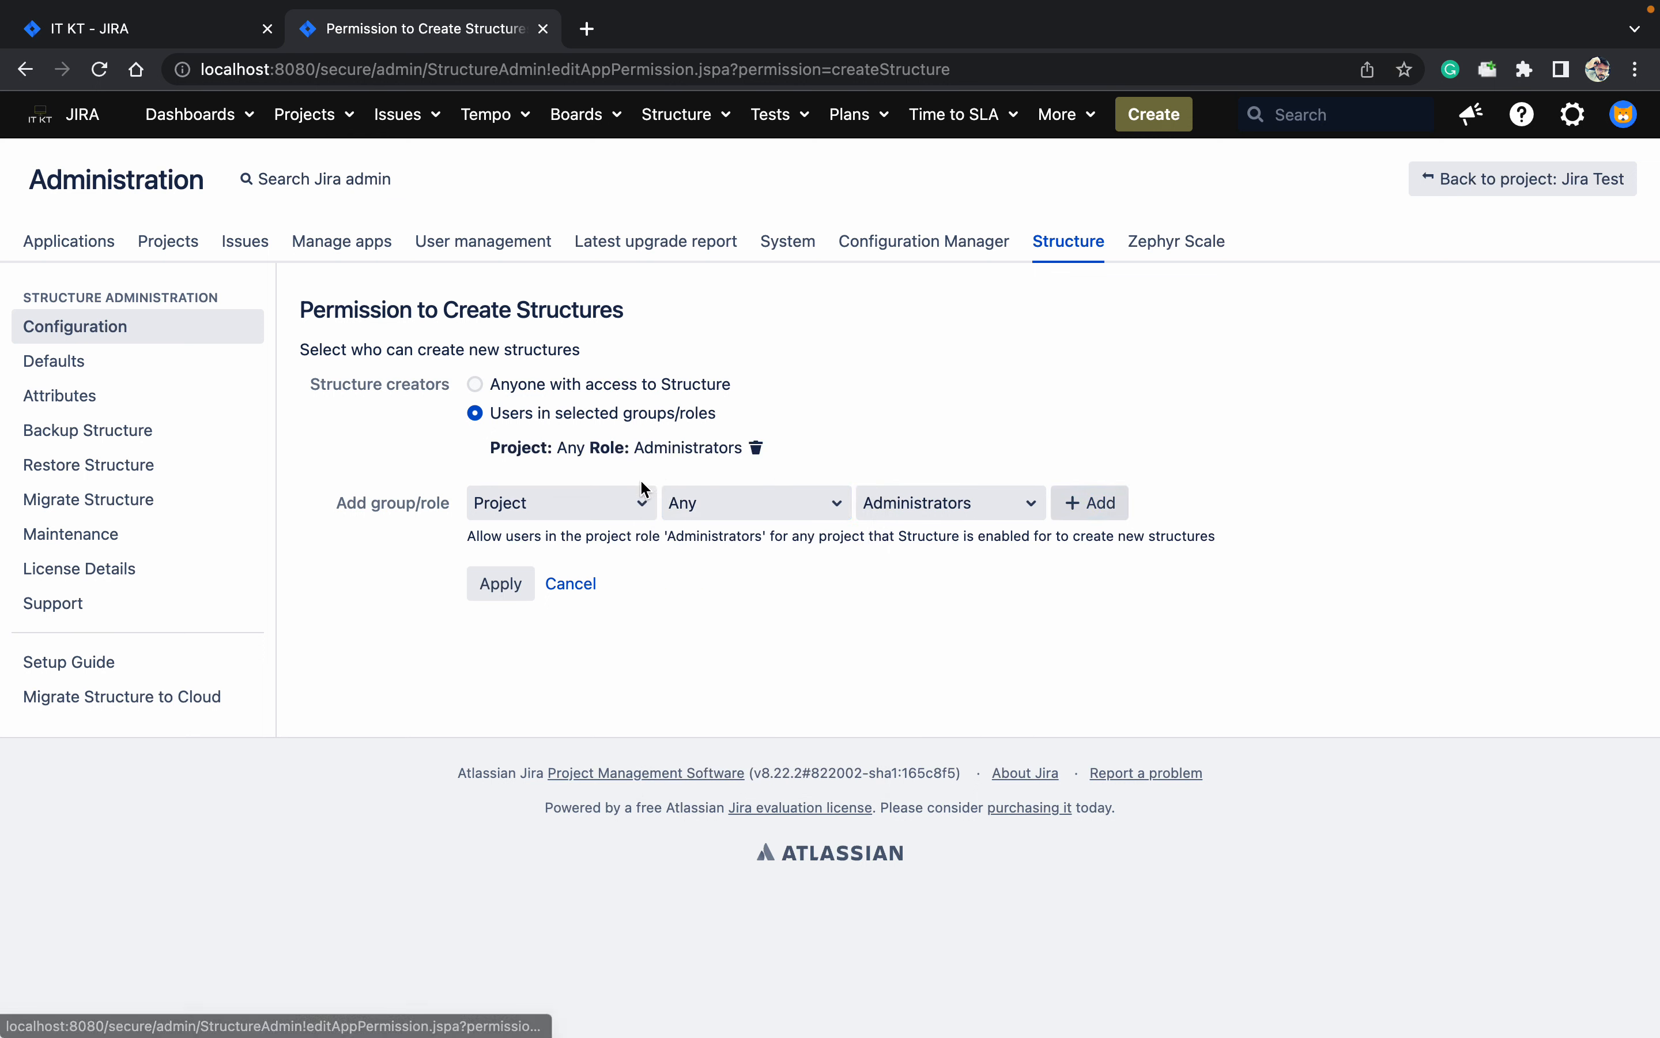
{"action": "left_click", "coordinate": [516, 583]}
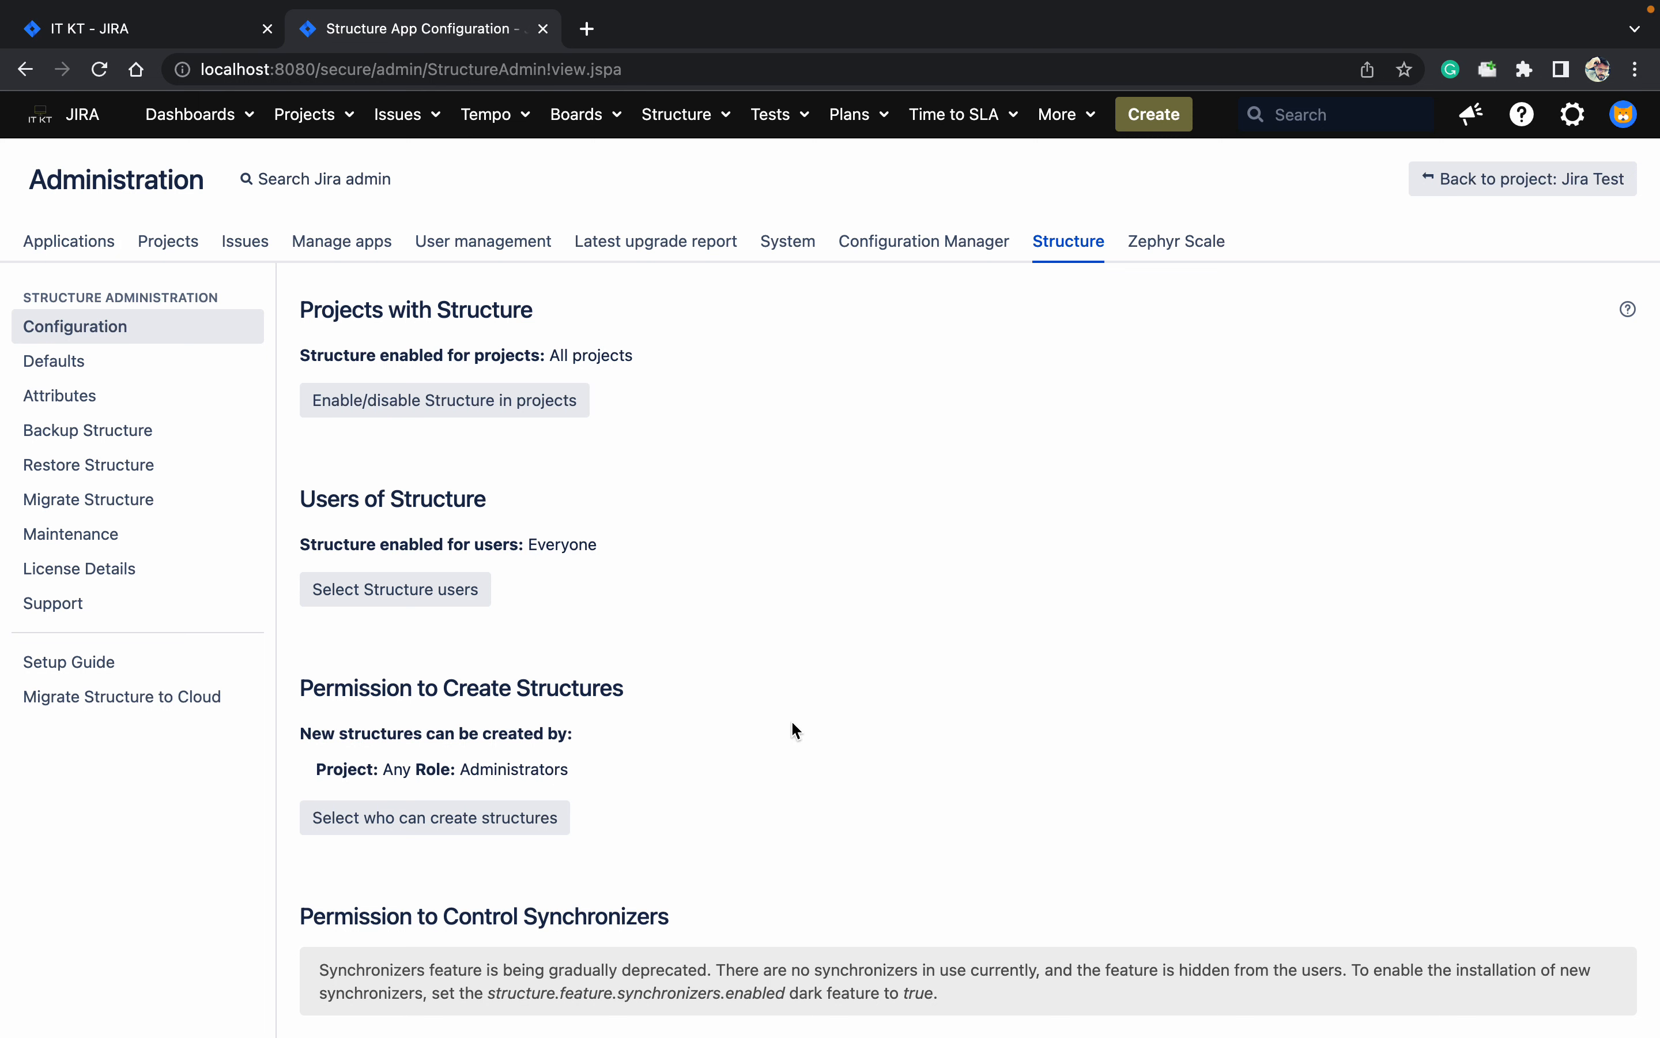
- Review the synchronizer, automation, generator and effector permissions on the Structure configuration page
{"action": "scroll", "coordinate": [801, 723], "scroll_direction": "down", "scroll_amount": 7}
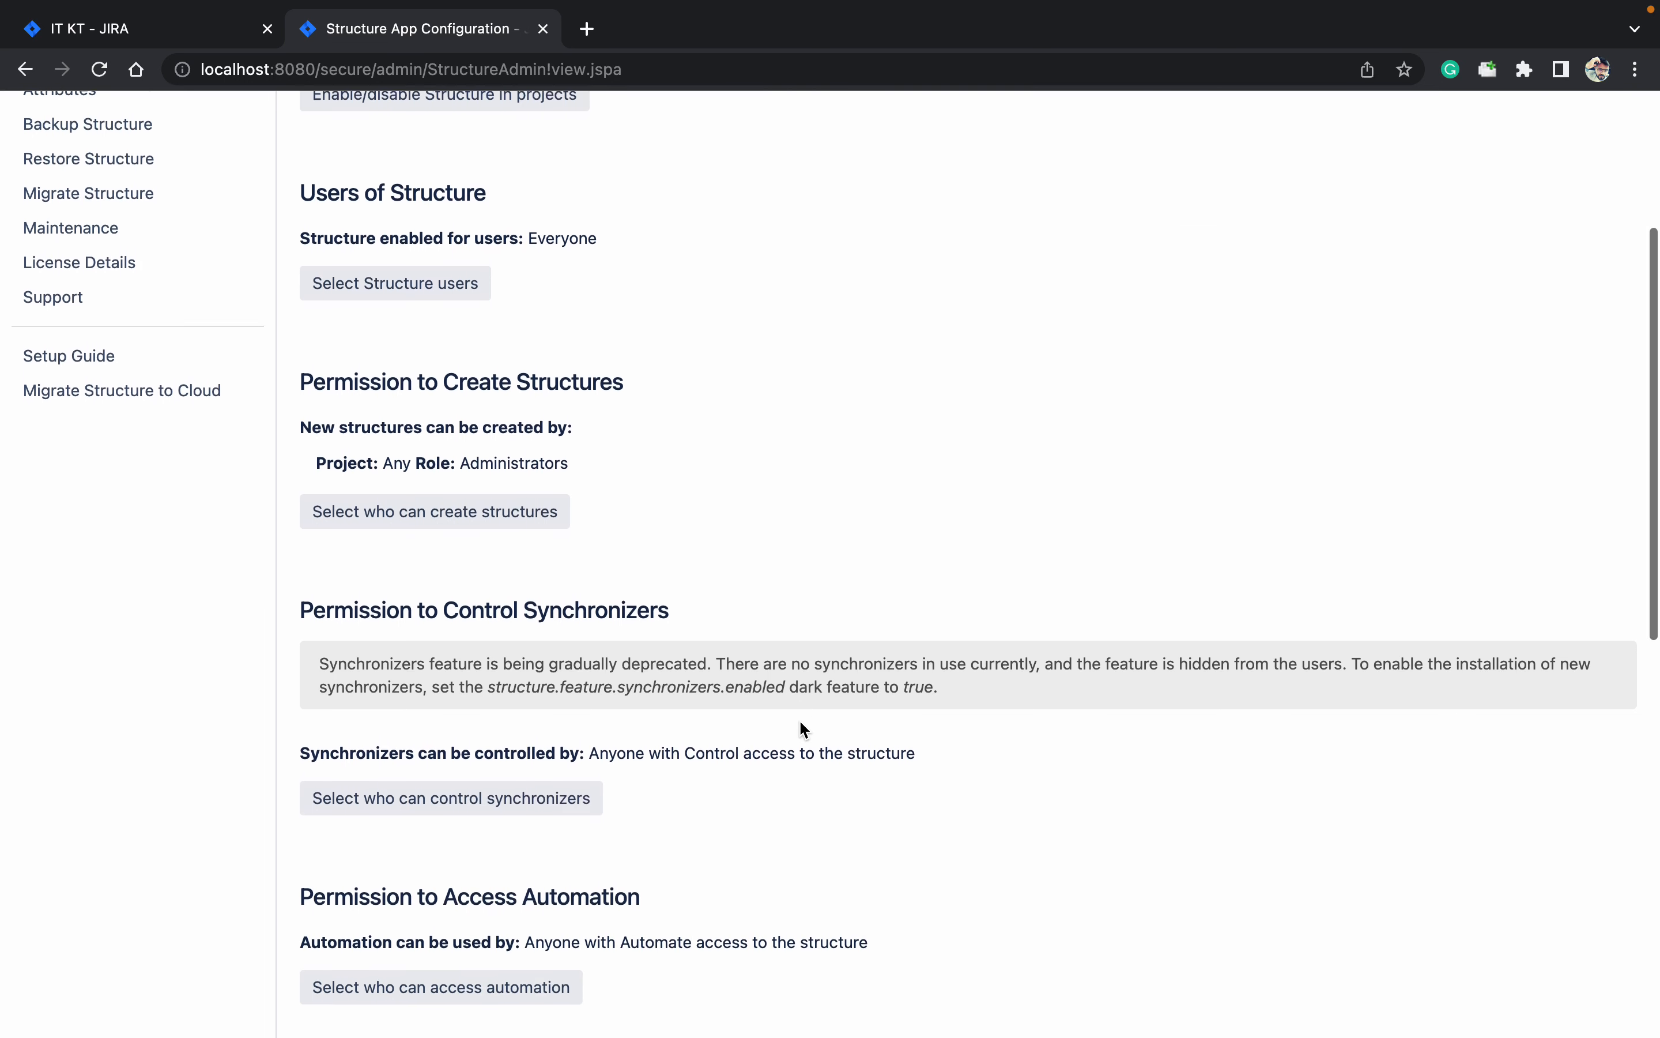
{"action": "scroll", "coordinate": [800, 726], "scroll_direction": "down", "scroll_amount": 3}
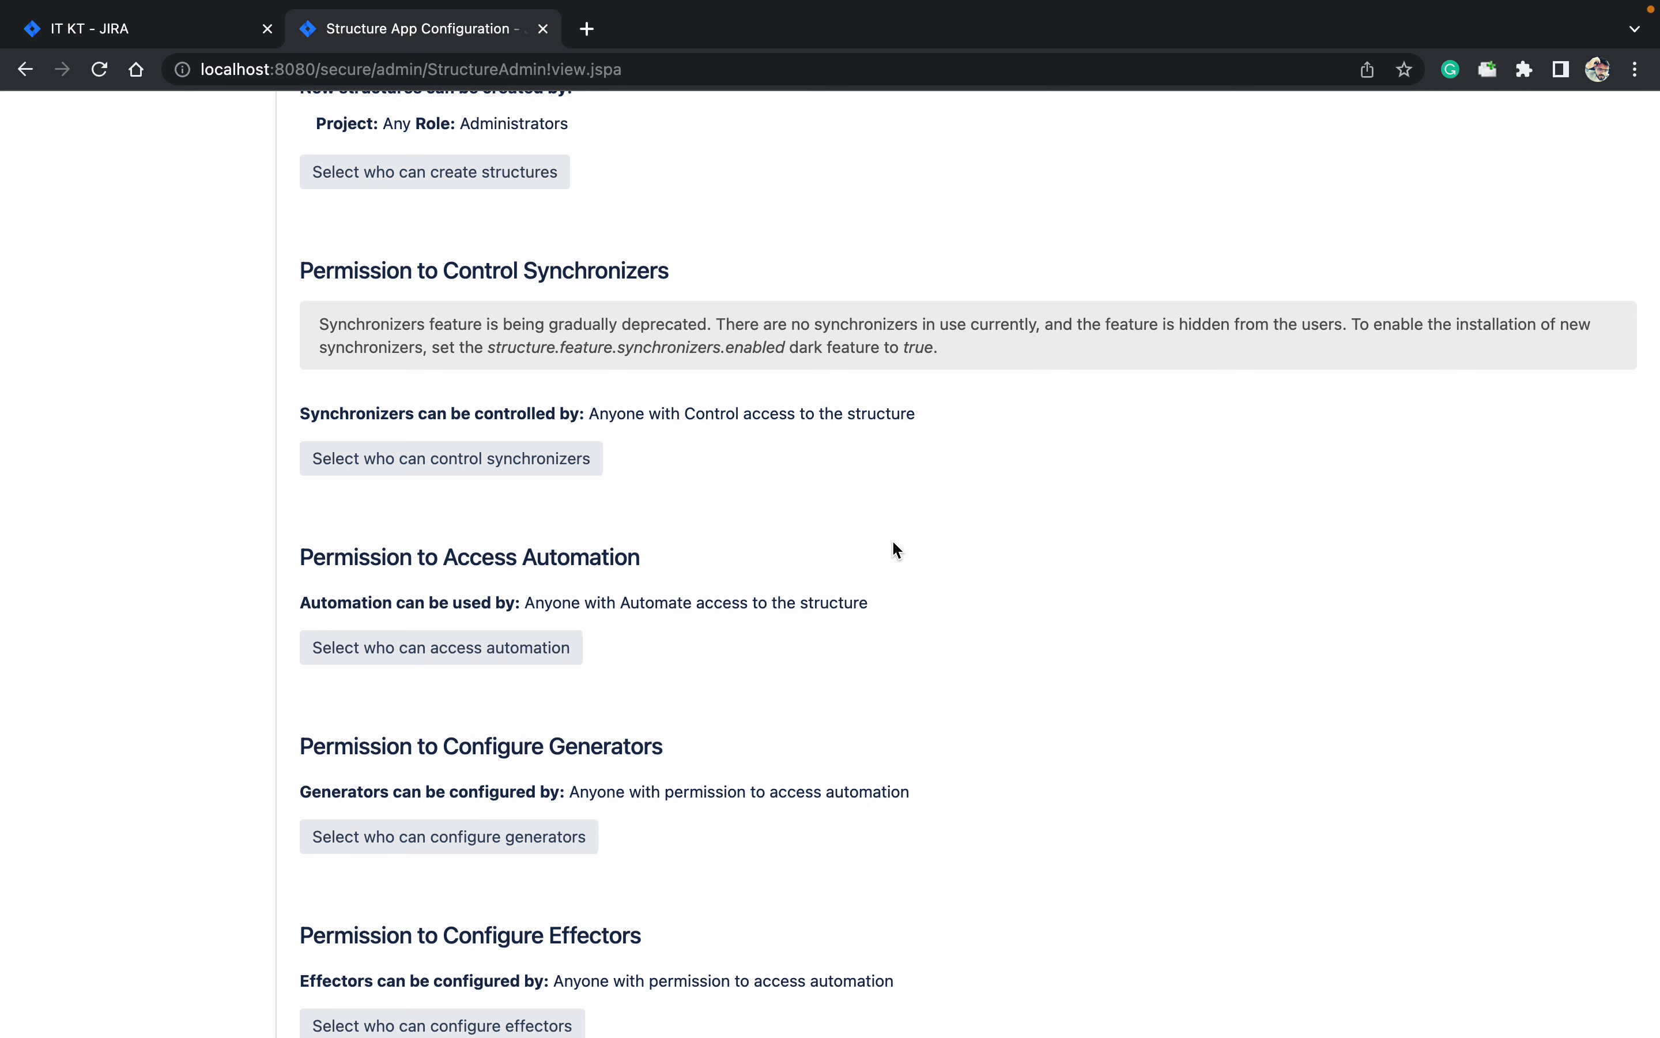
{"action": "scroll", "coordinate": [893, 542], "scroll_direction": "down", "scroll_amount": 8}
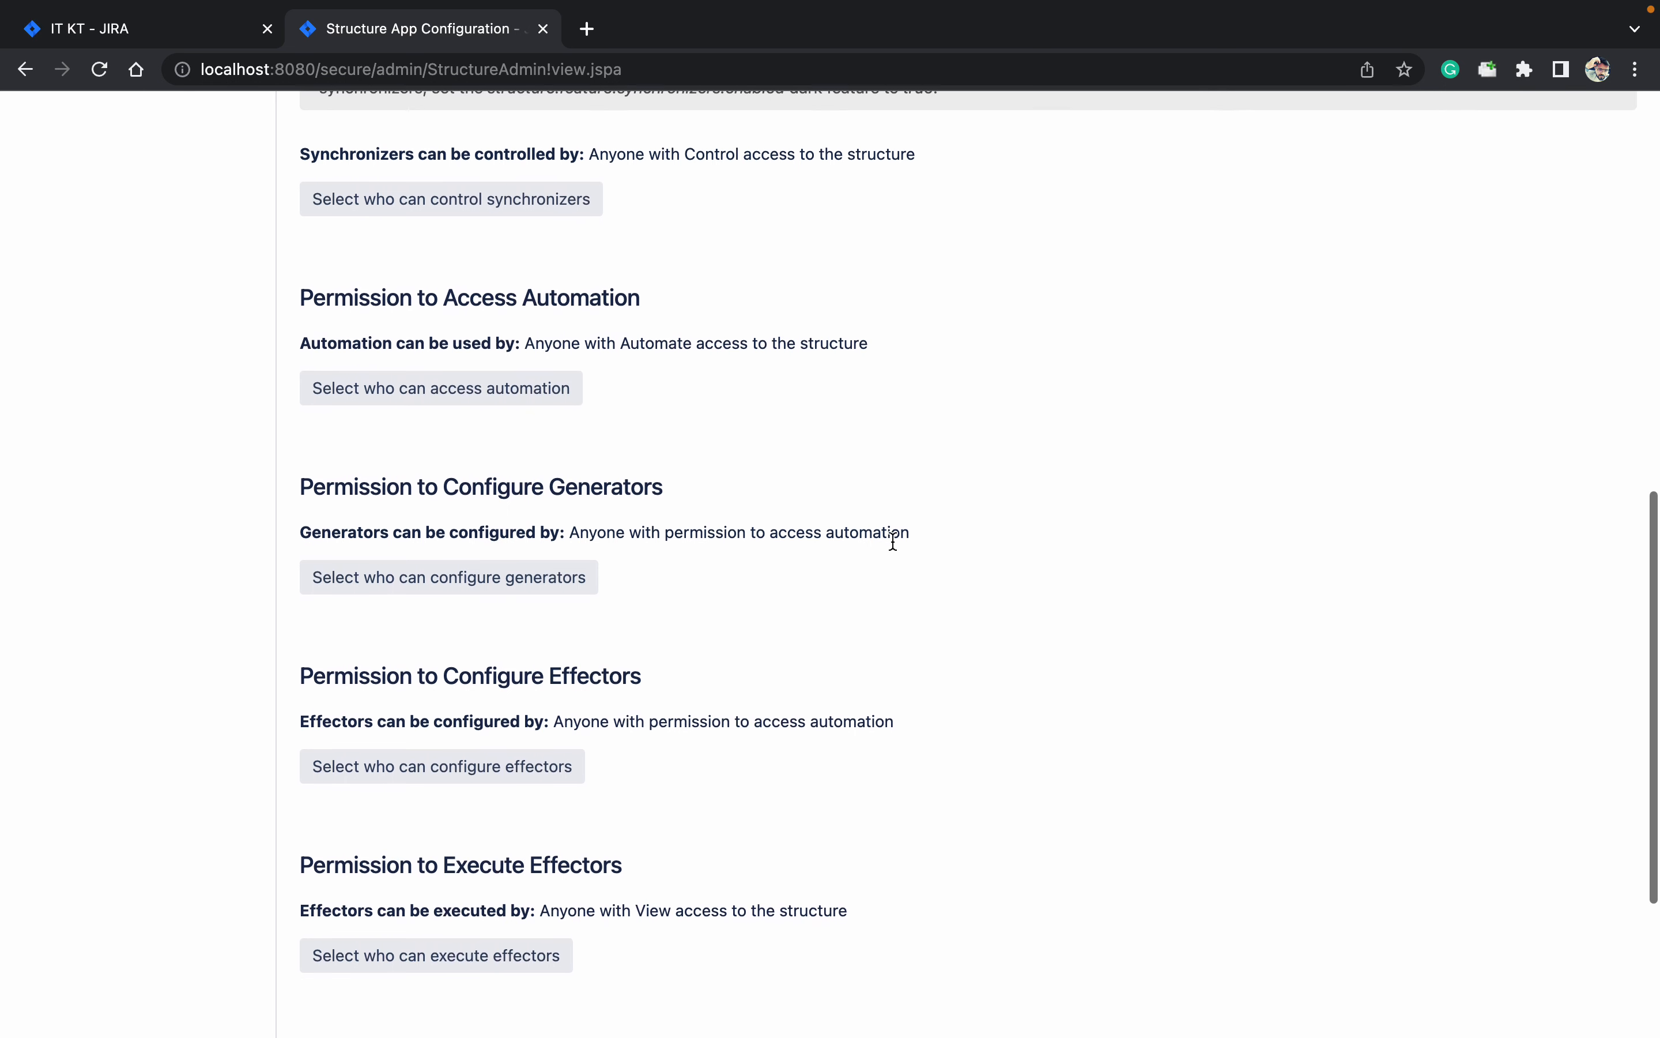
{"action": "scroll", "coordinate": [894, 542], "scroll_direction": "up", "scroll_amount": 5}
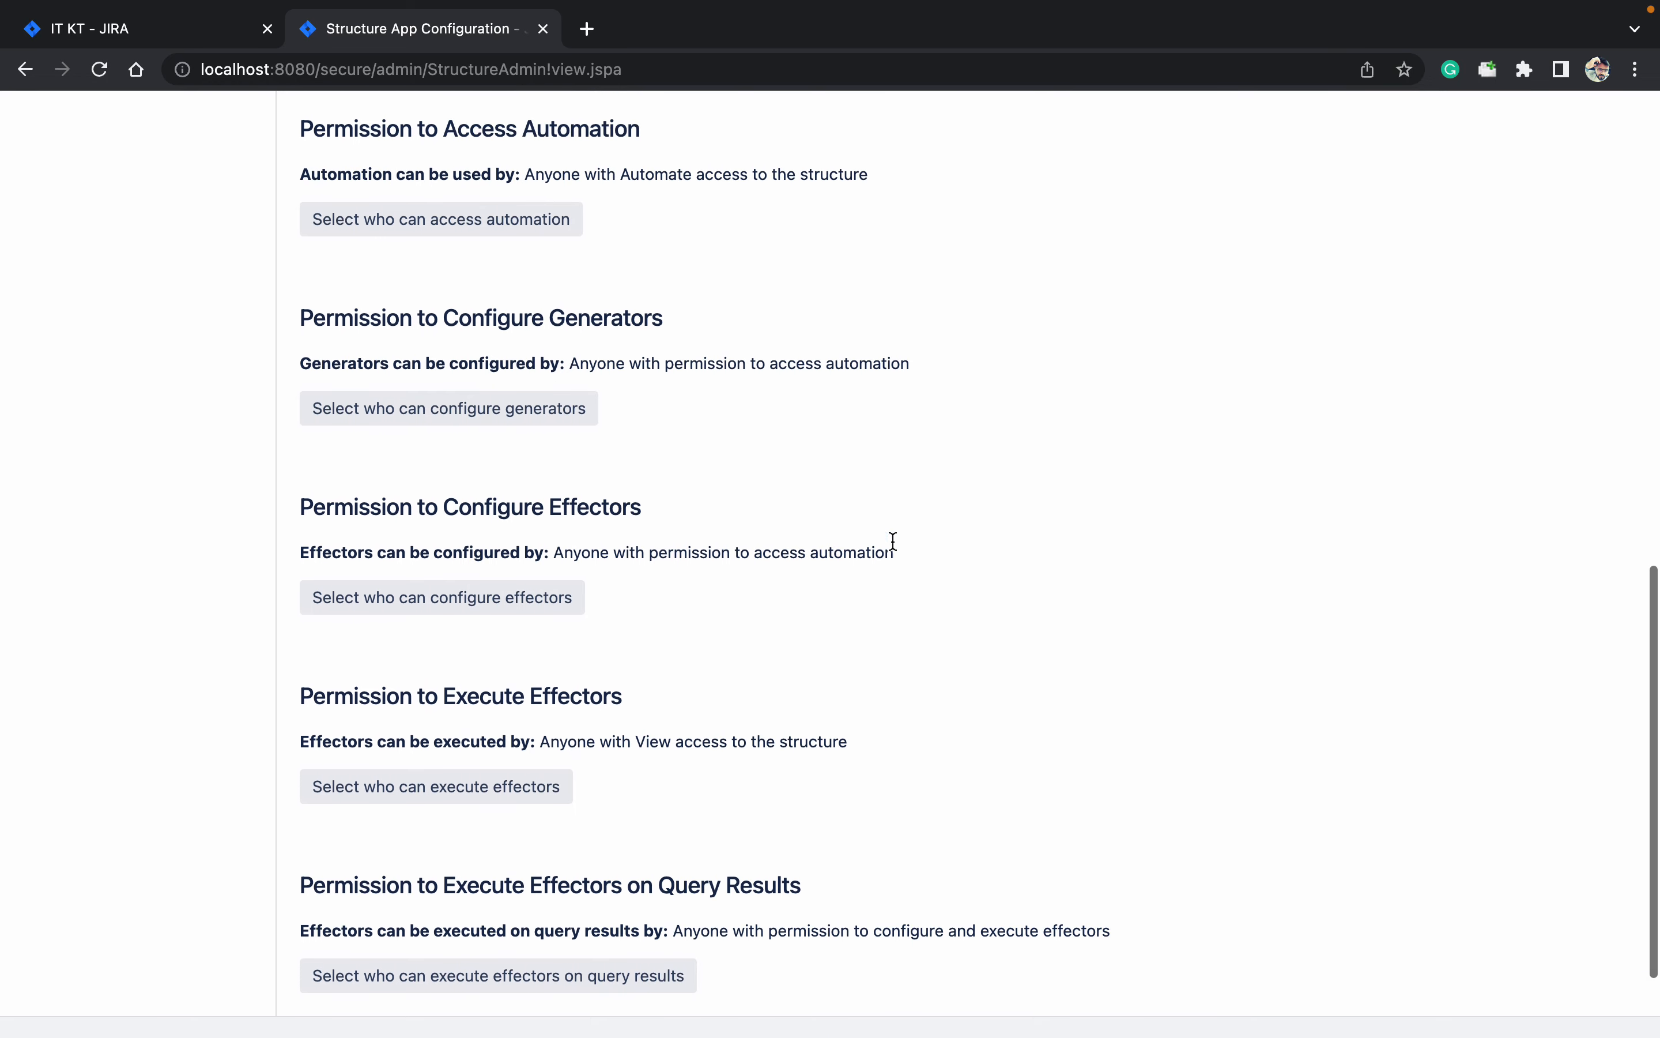
{"action": "scroll", "coordinate": [892, 539], "scroll_direction": "up", "scroll_amount": 11}
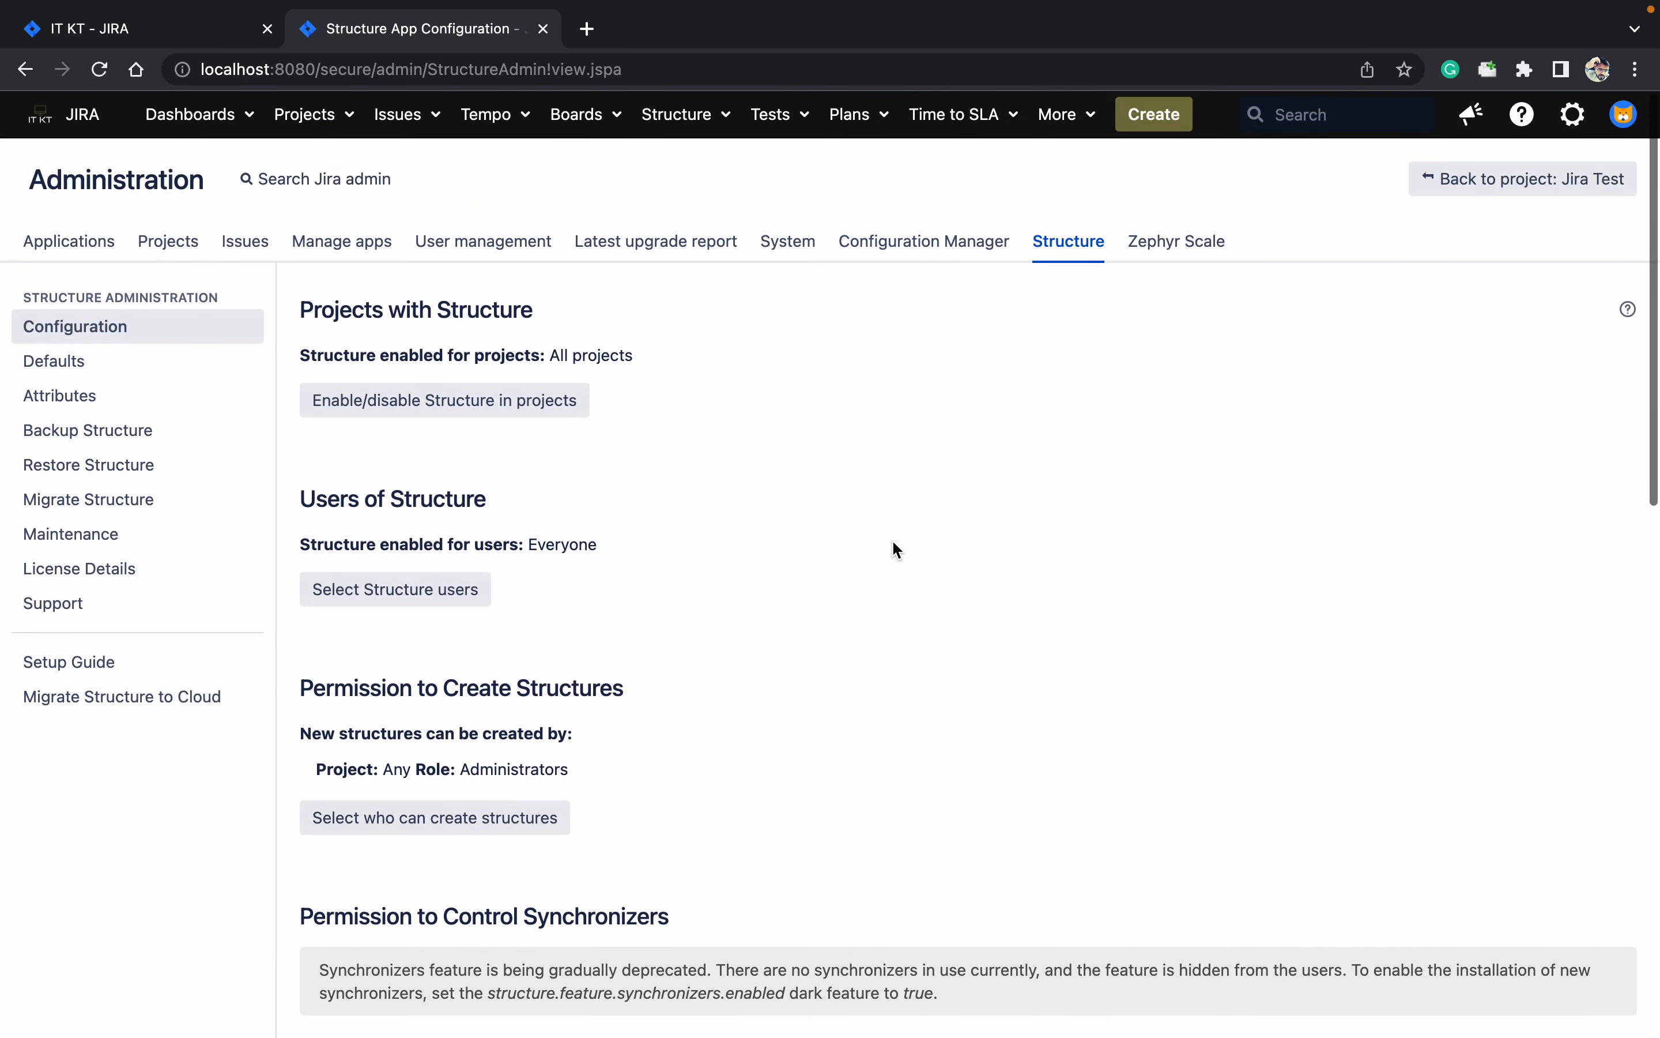
- Examine the Structure defaults, covering the default structure, default view settings and user interface defaults
{"action": "left_click", "coordinate": [142, 363]}
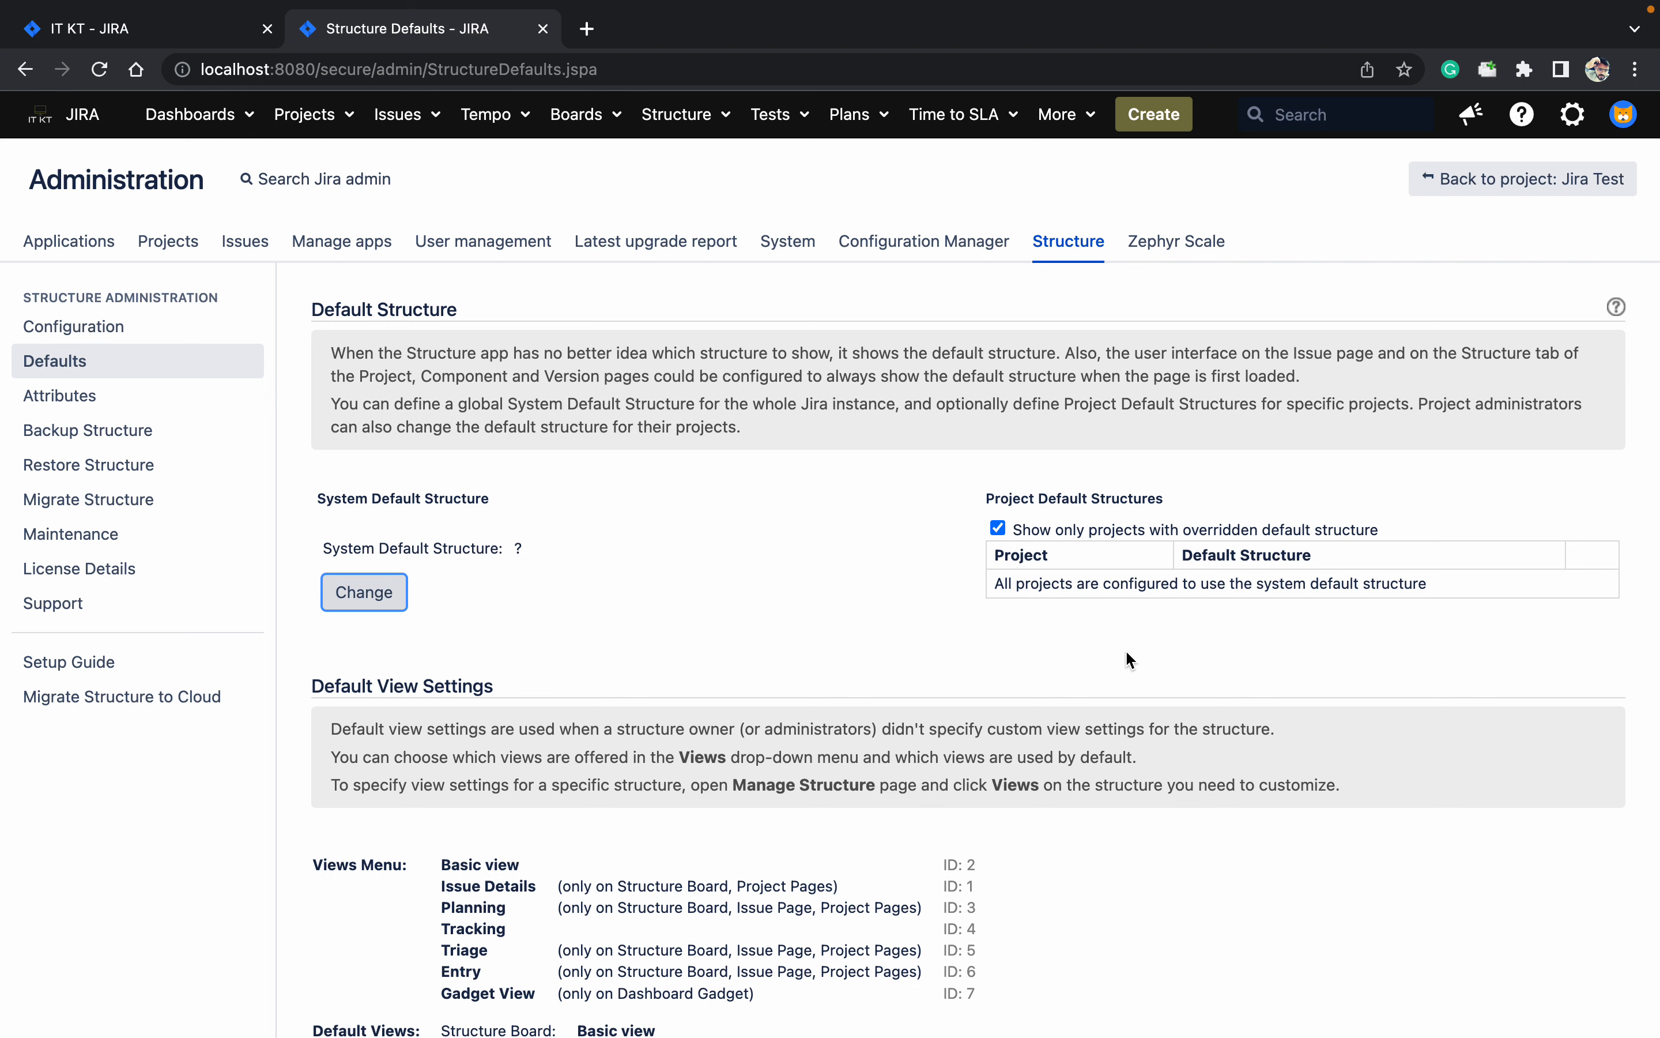
{"action": "left_click", "coordinate": [977, 637]}
{"action": "scroll", "coordinate": [976, 636], "scroll_direction": "down", "scroll_amount": 5}
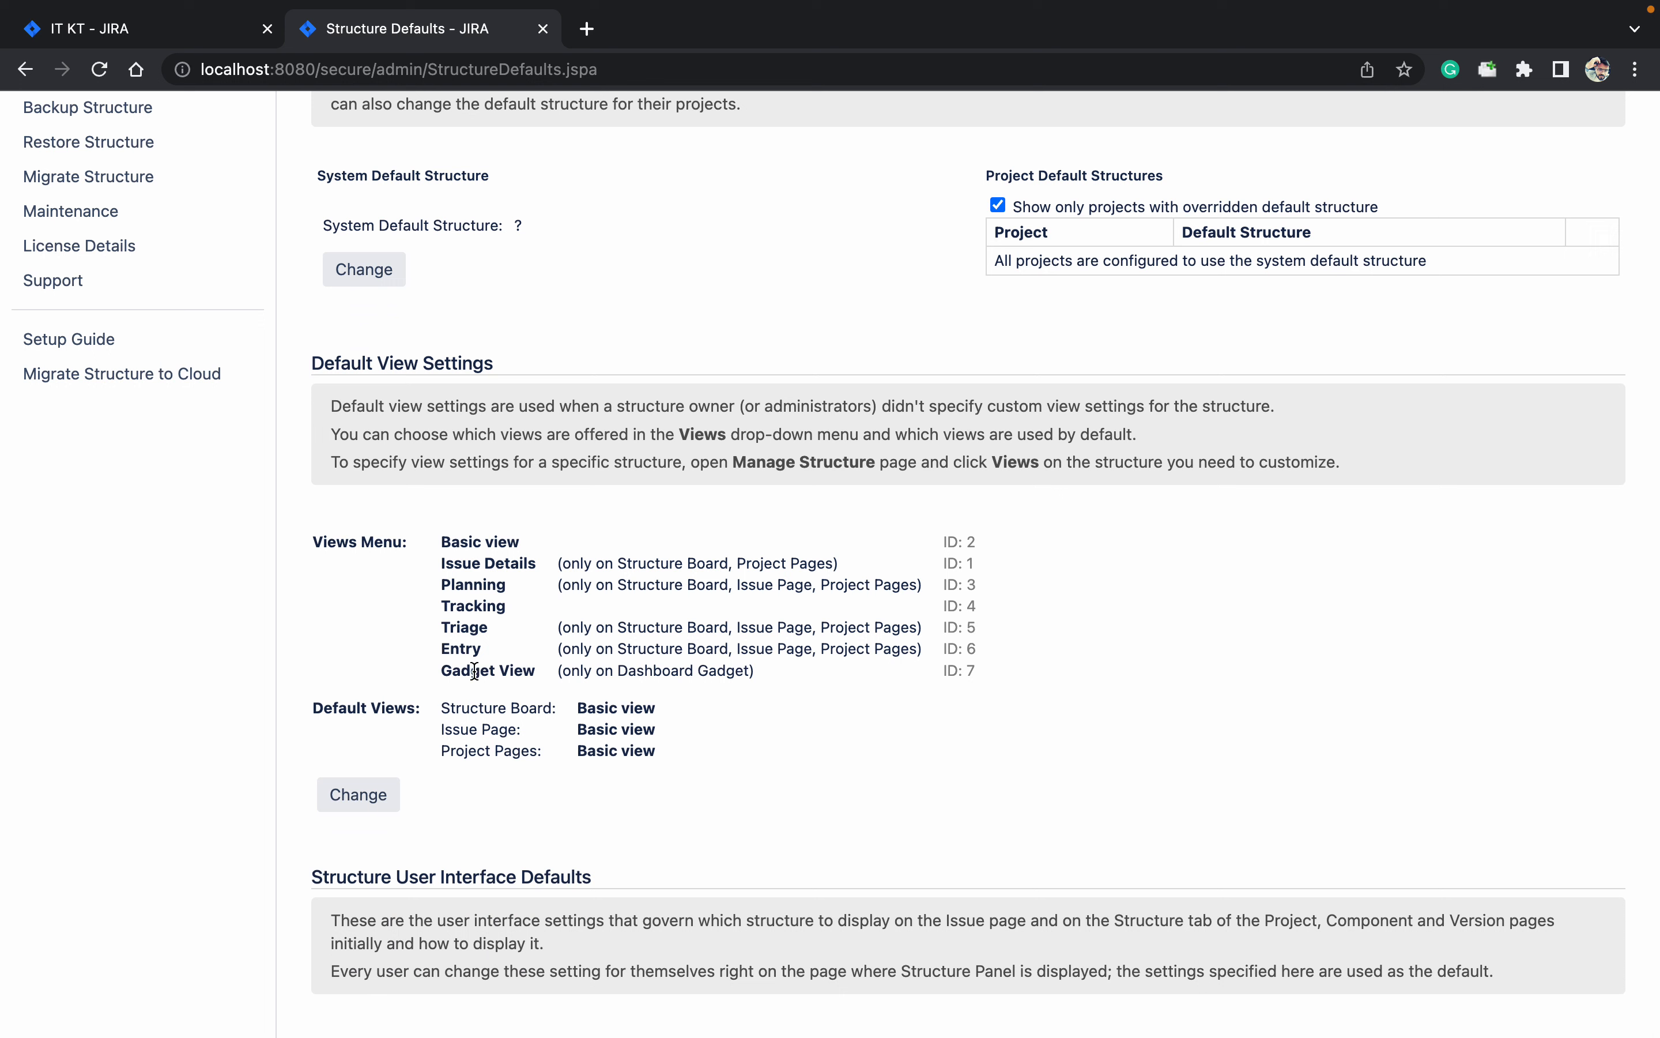
{"action": "mouse_move", "coordinate": [473, 670]}
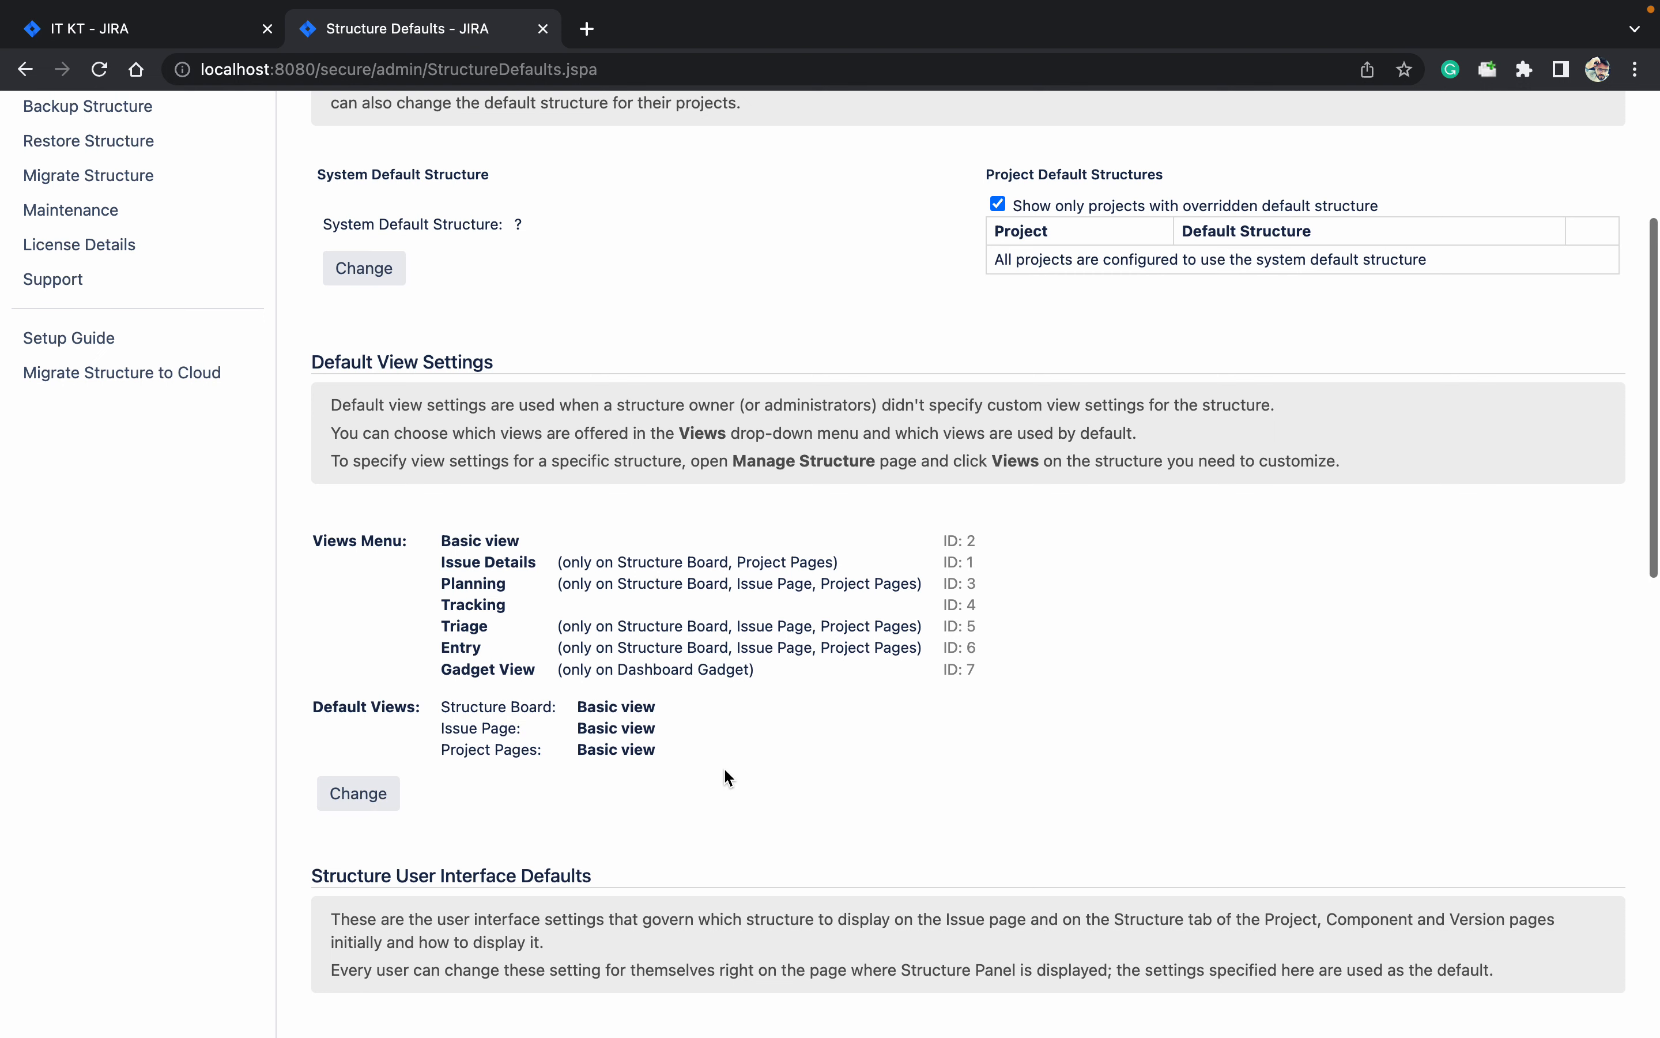
{"action": "scroll", "coordinate": [724, 770], "scroll_direction": "down", "scroll_amount": 8}
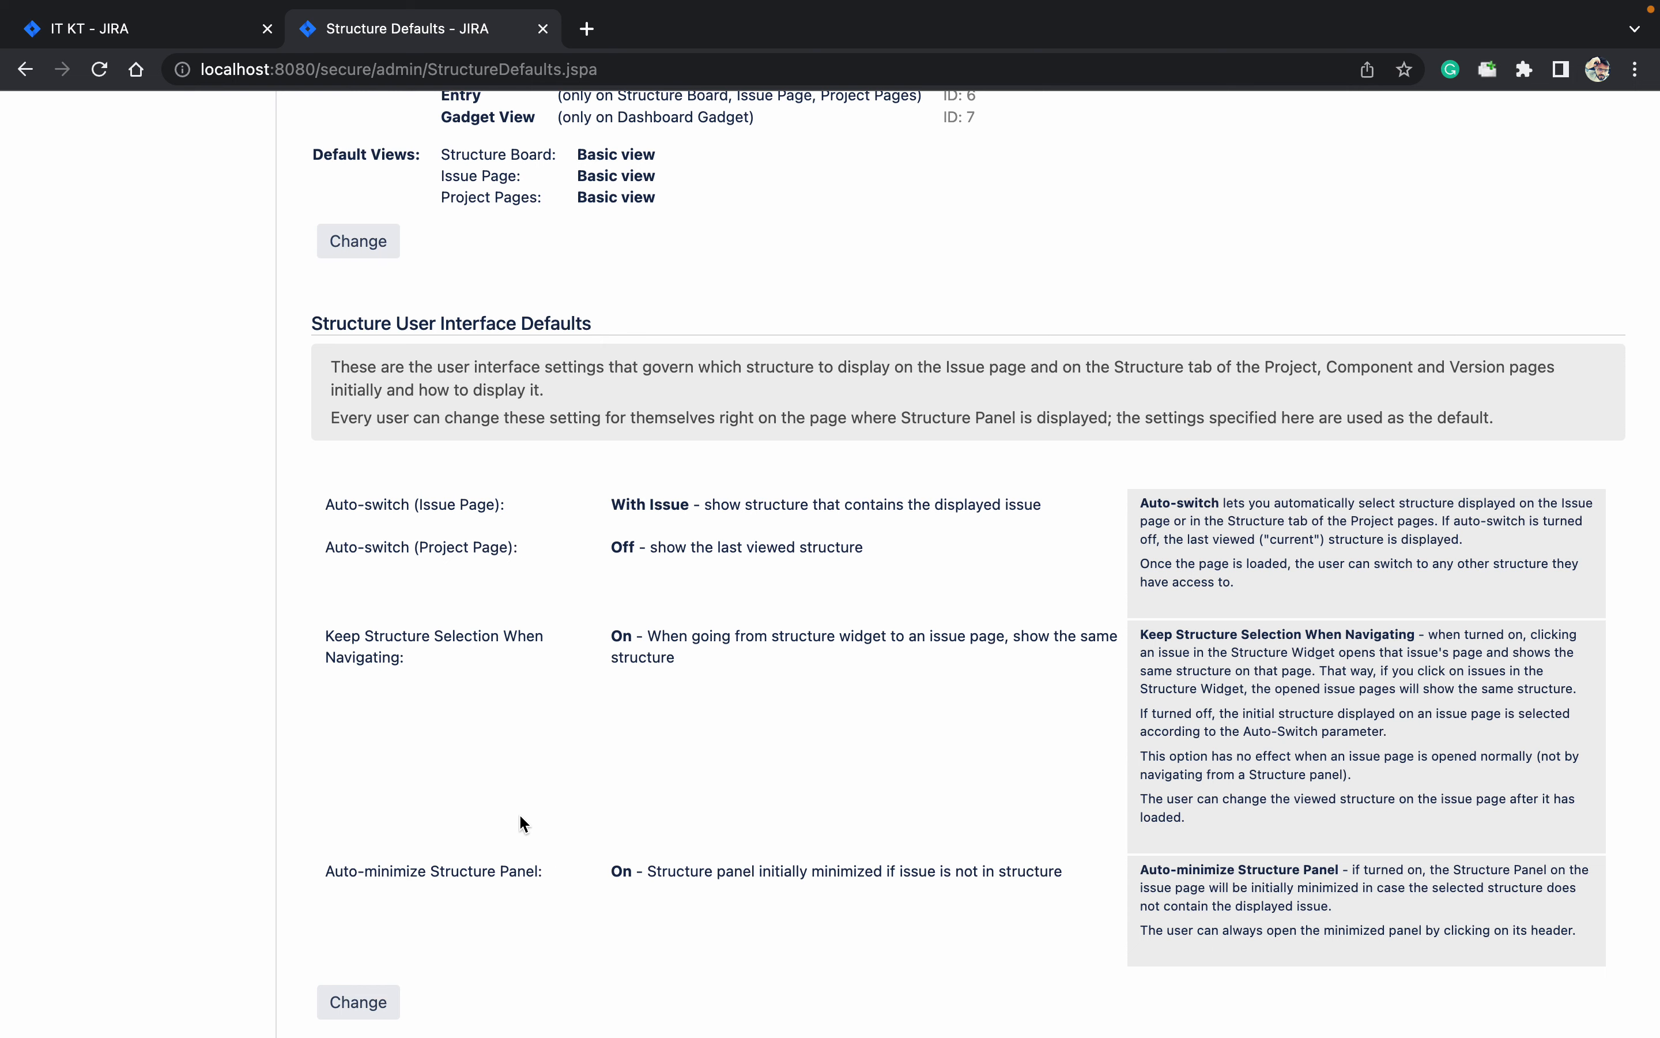
{"action": "scroll", "coordinate": [214, 669], "scroll_direction": "up", "scroll_amount": 9}
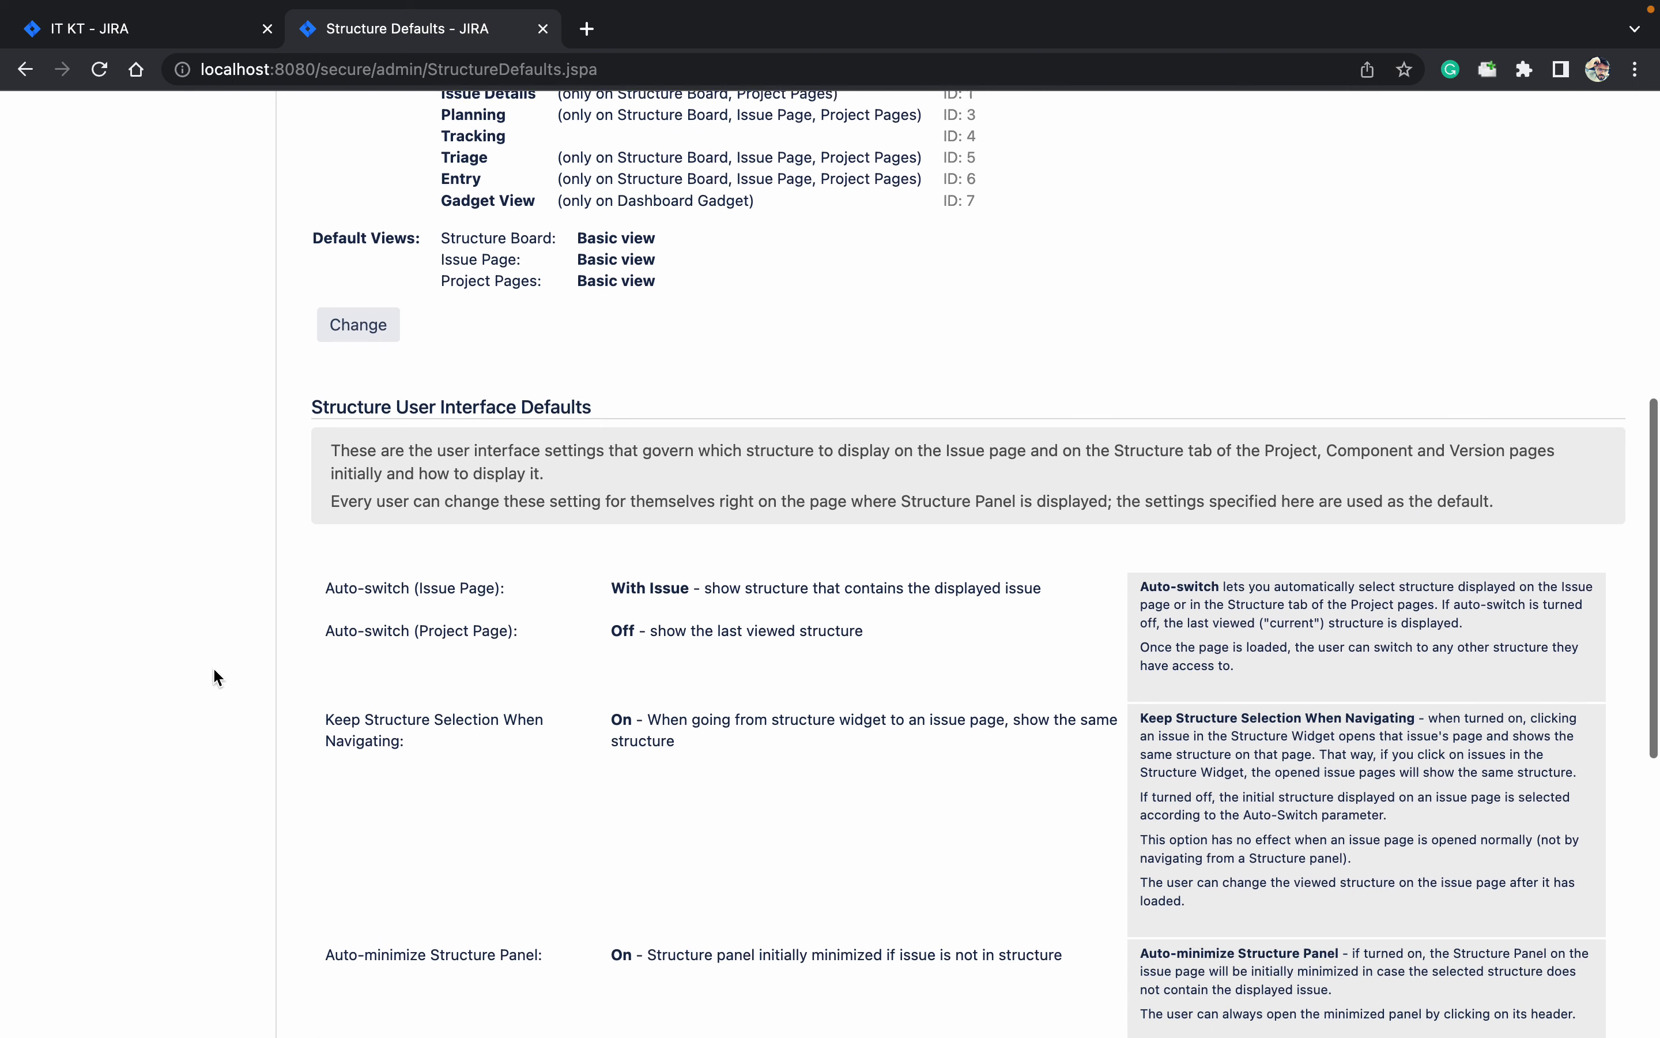
{"action": "scroll", "coordinate": [213, 667], "scroll_direction": "up", "scroll_amount": 4}
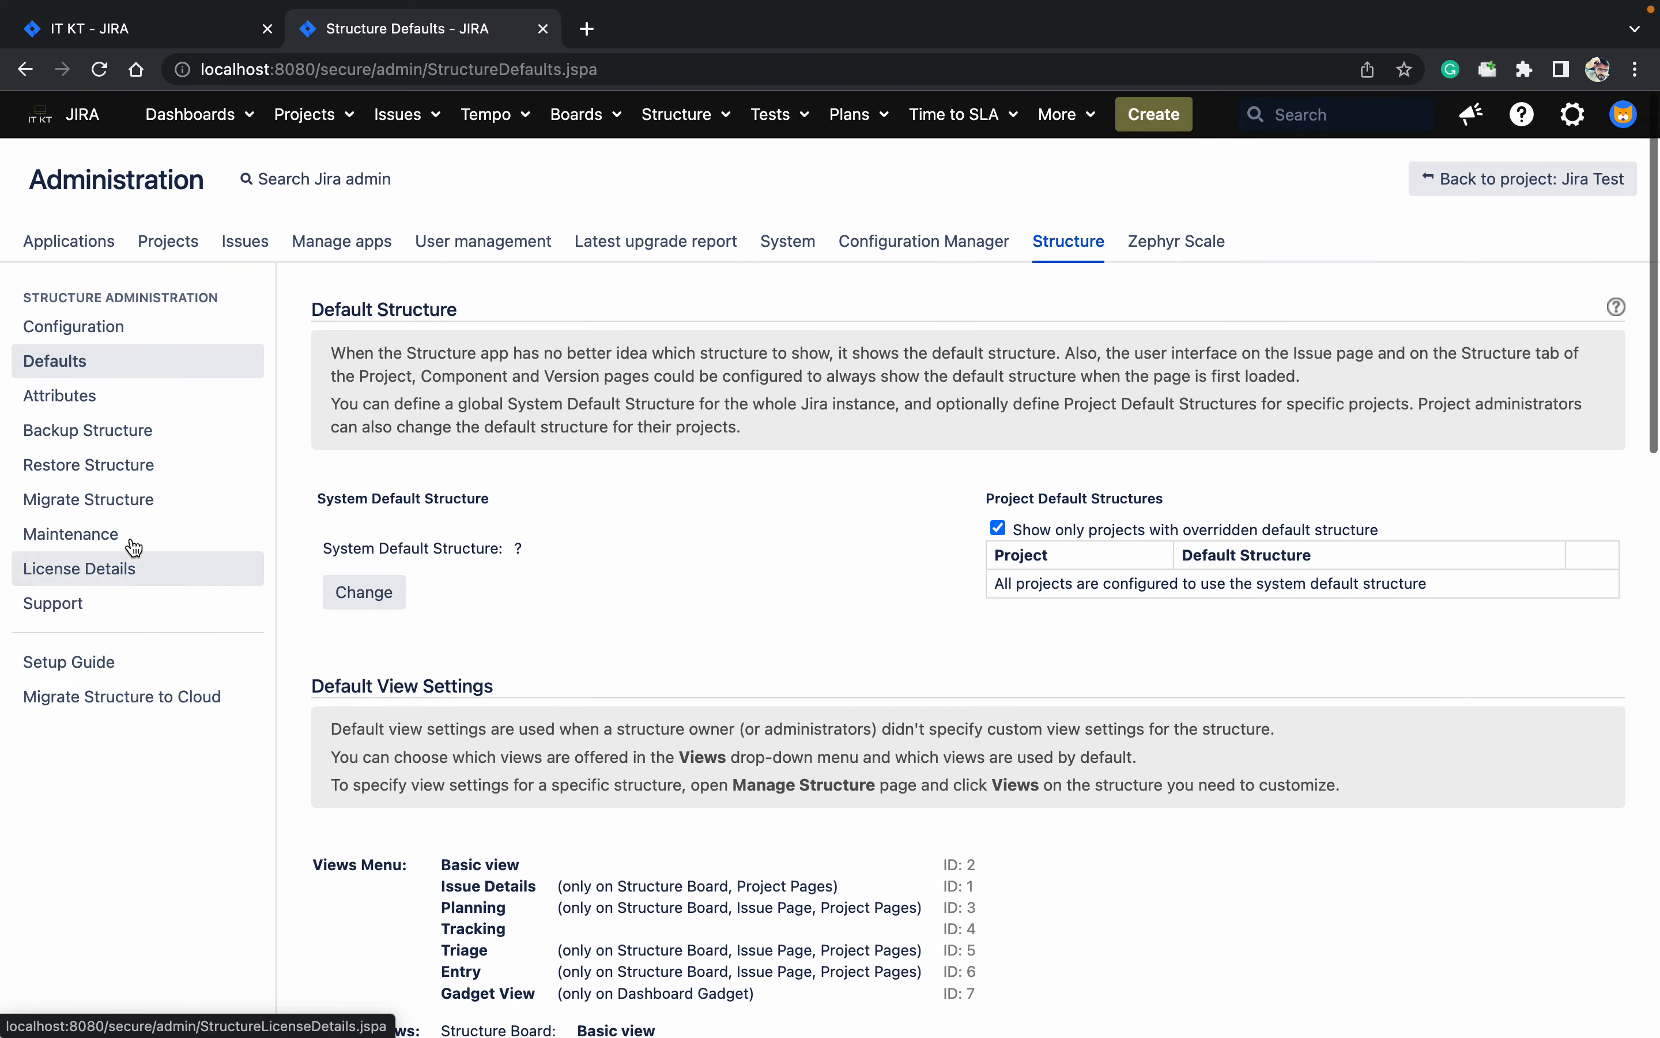
- Try the Strict option for the attribute sensitivity mode in the Structure attribute settings without applying it
{"action": "left_click", "coordinate": [120, 410]}
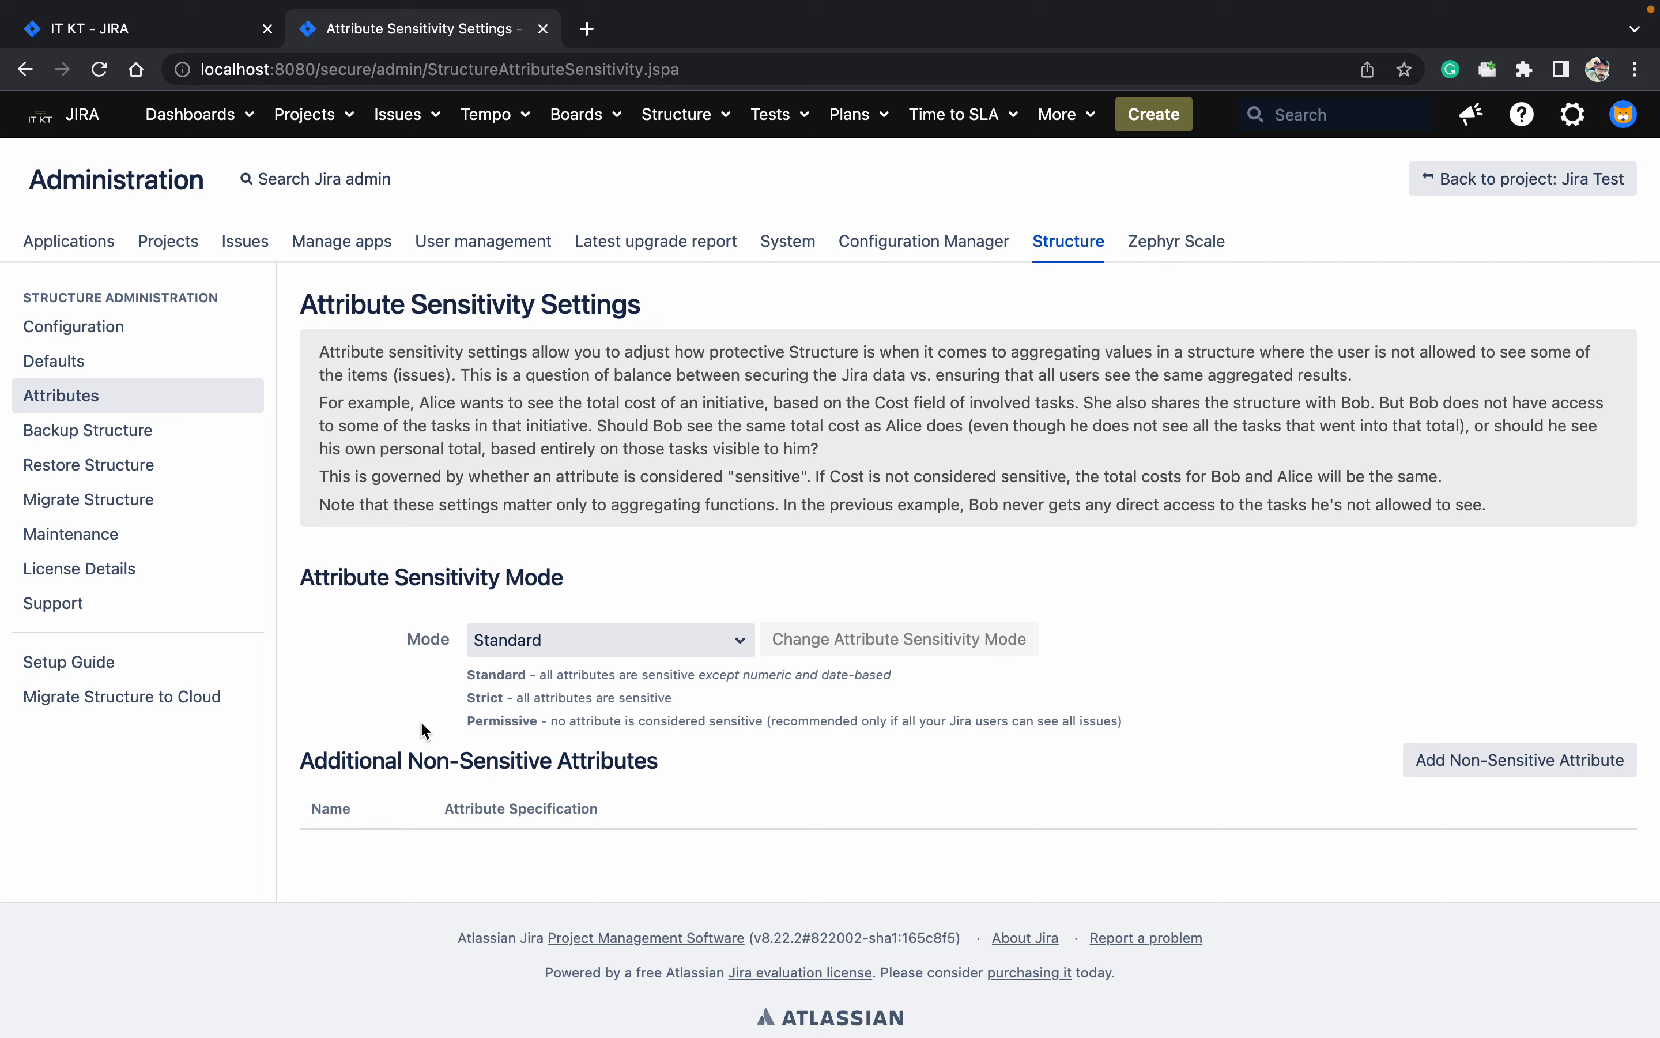
{"action": "left_click", "coordinate": [549, 645]}
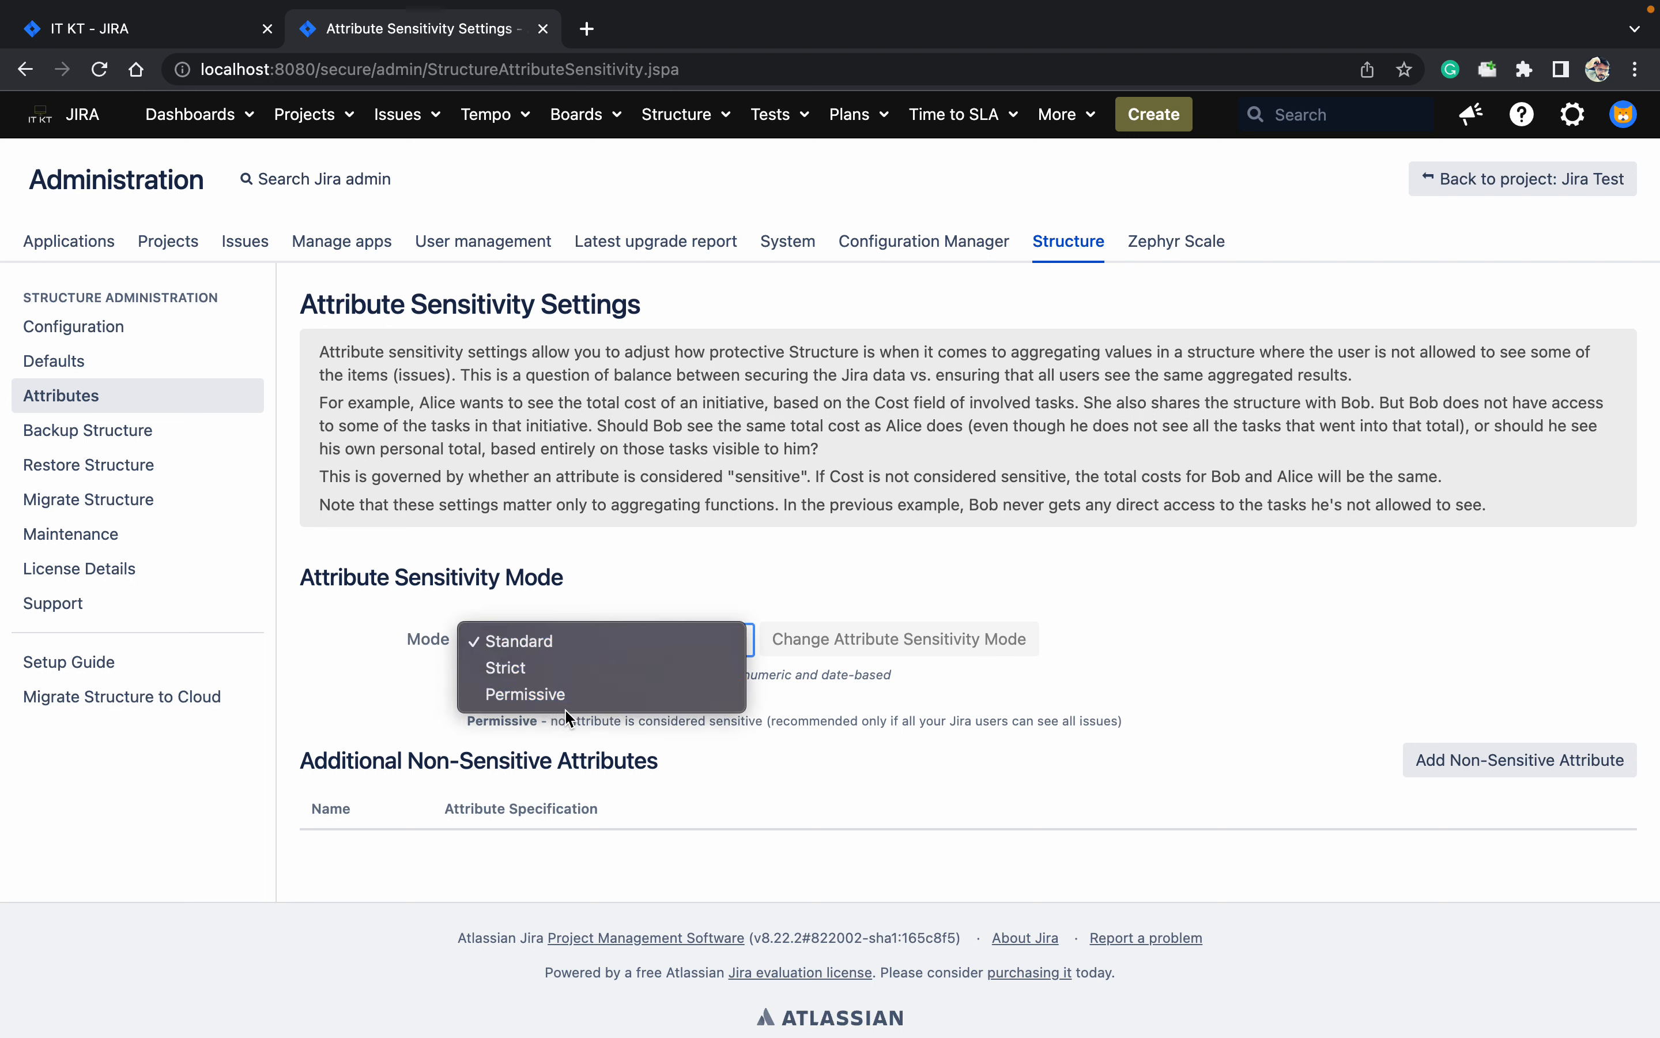
{"action": "left_click", "coordinate": [545, 667]}
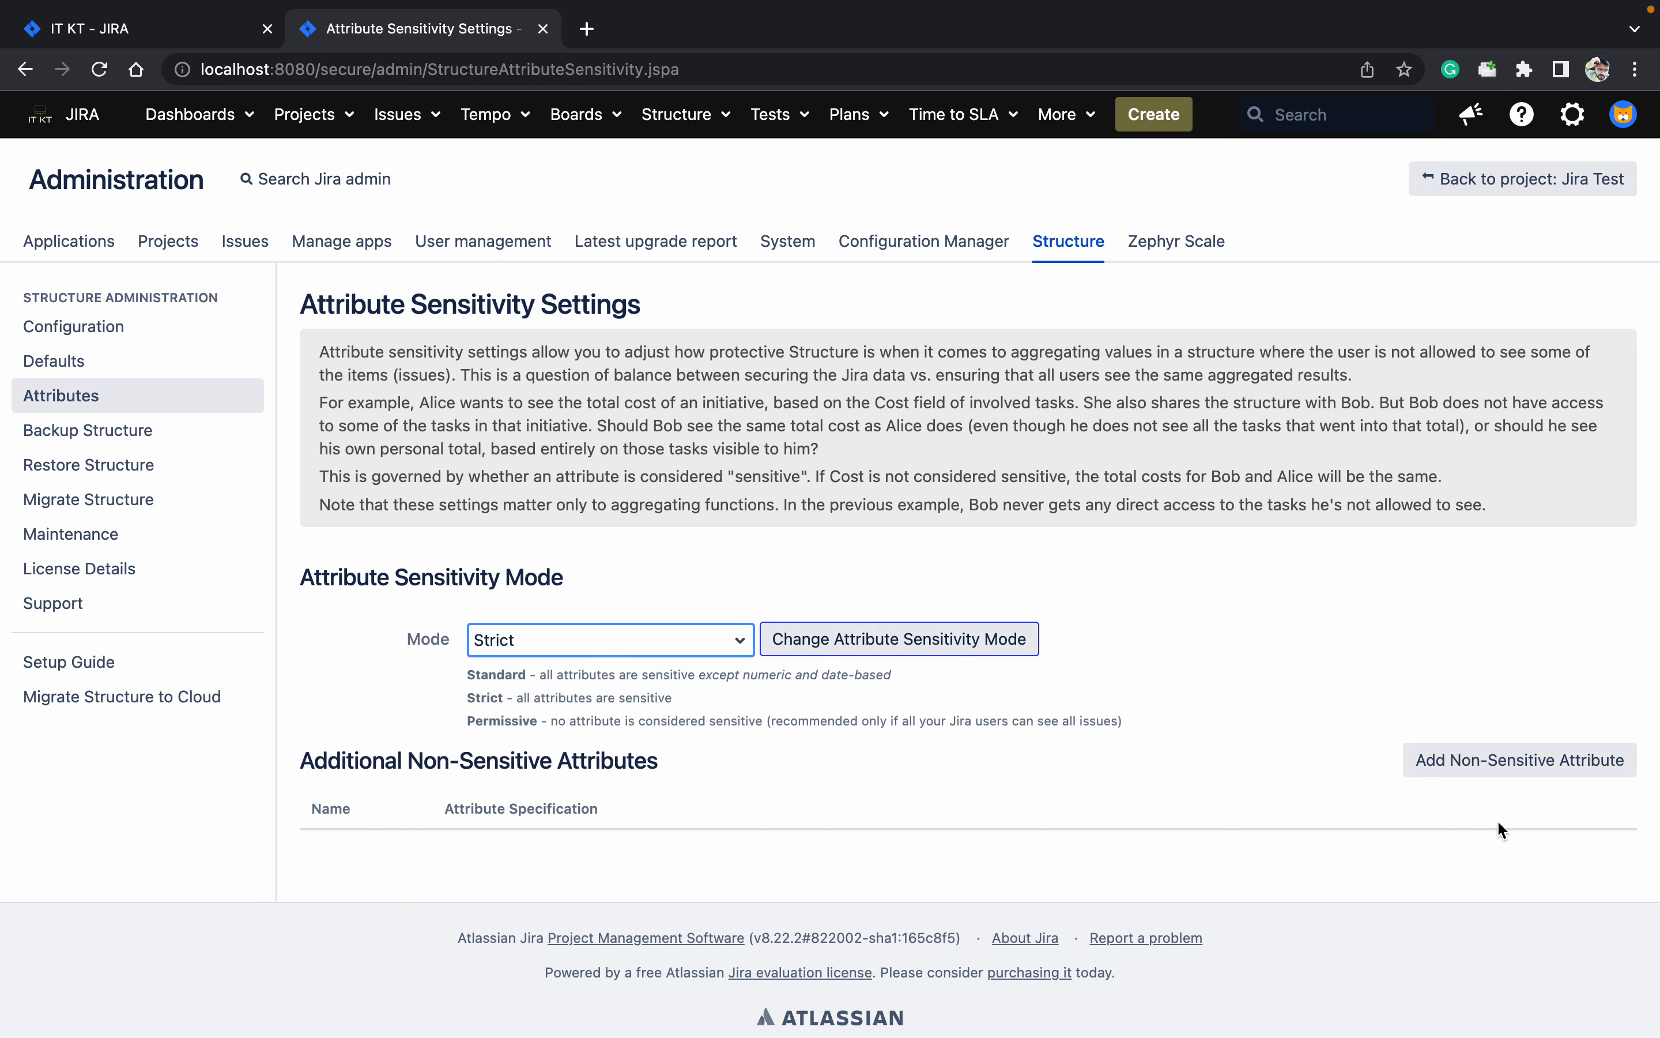
- View the Structure backup, restore and migration pages in turn
{"action": "left_click", "coordinate": [152, 432]}
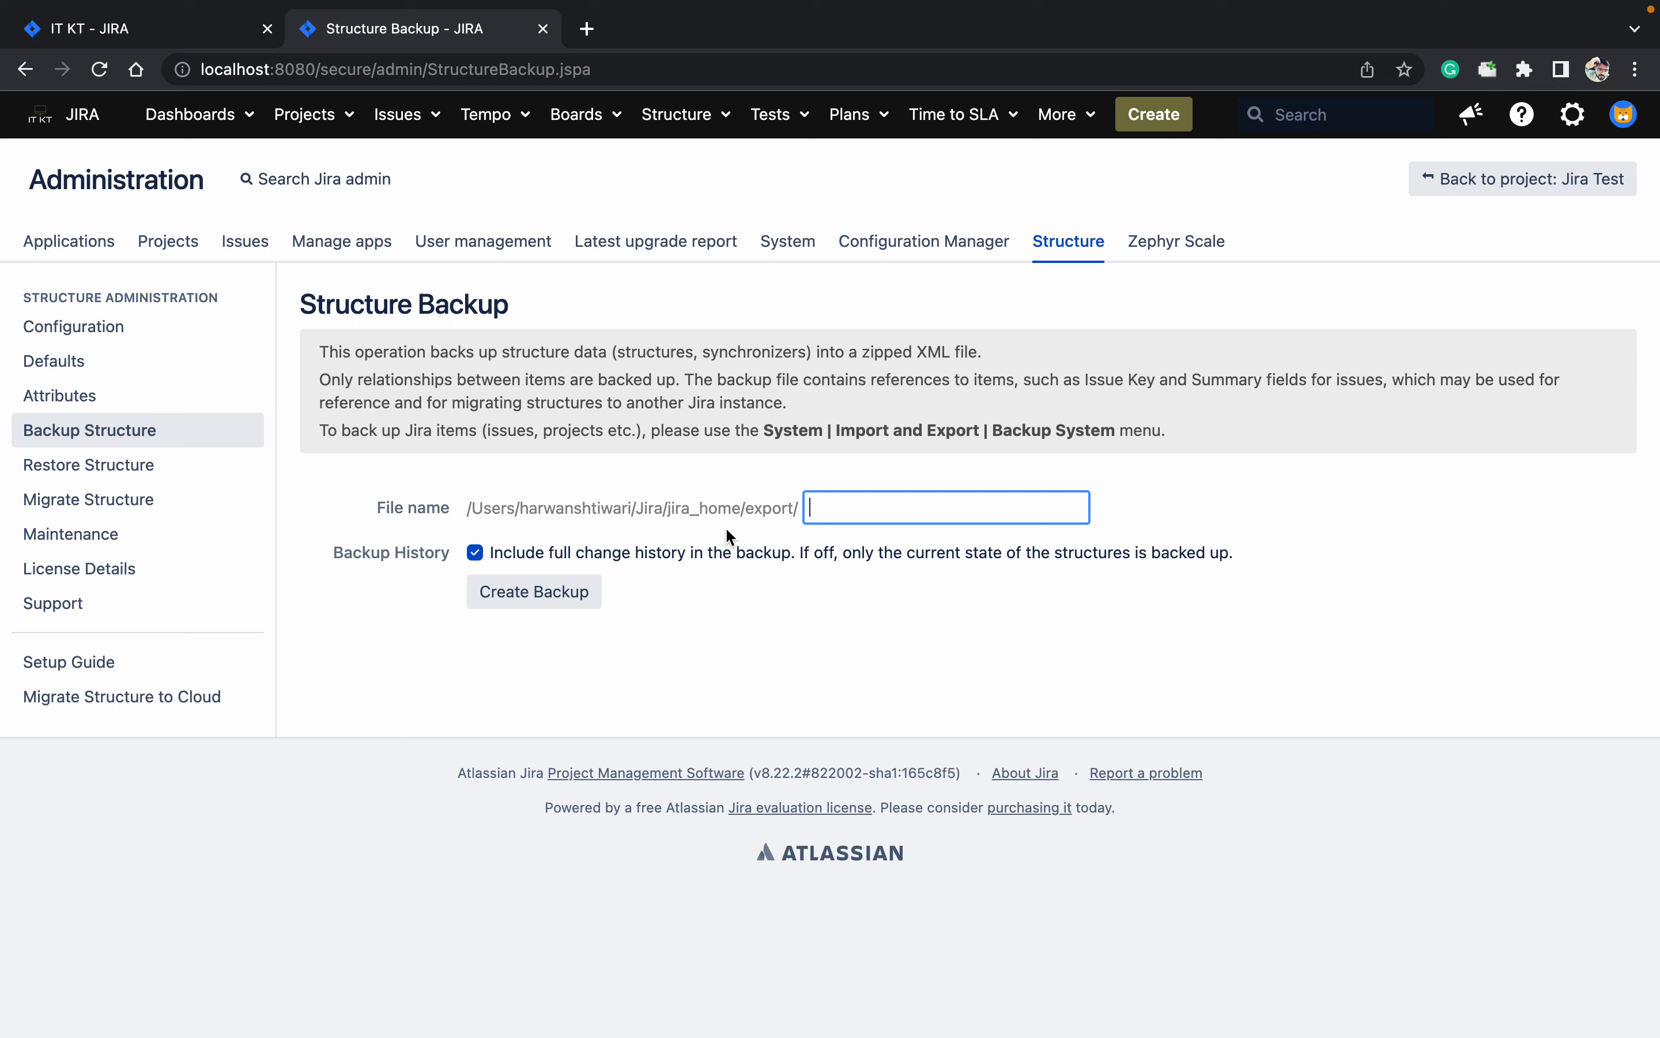
{"action": "left_click", "coordinate": [158, 479]}
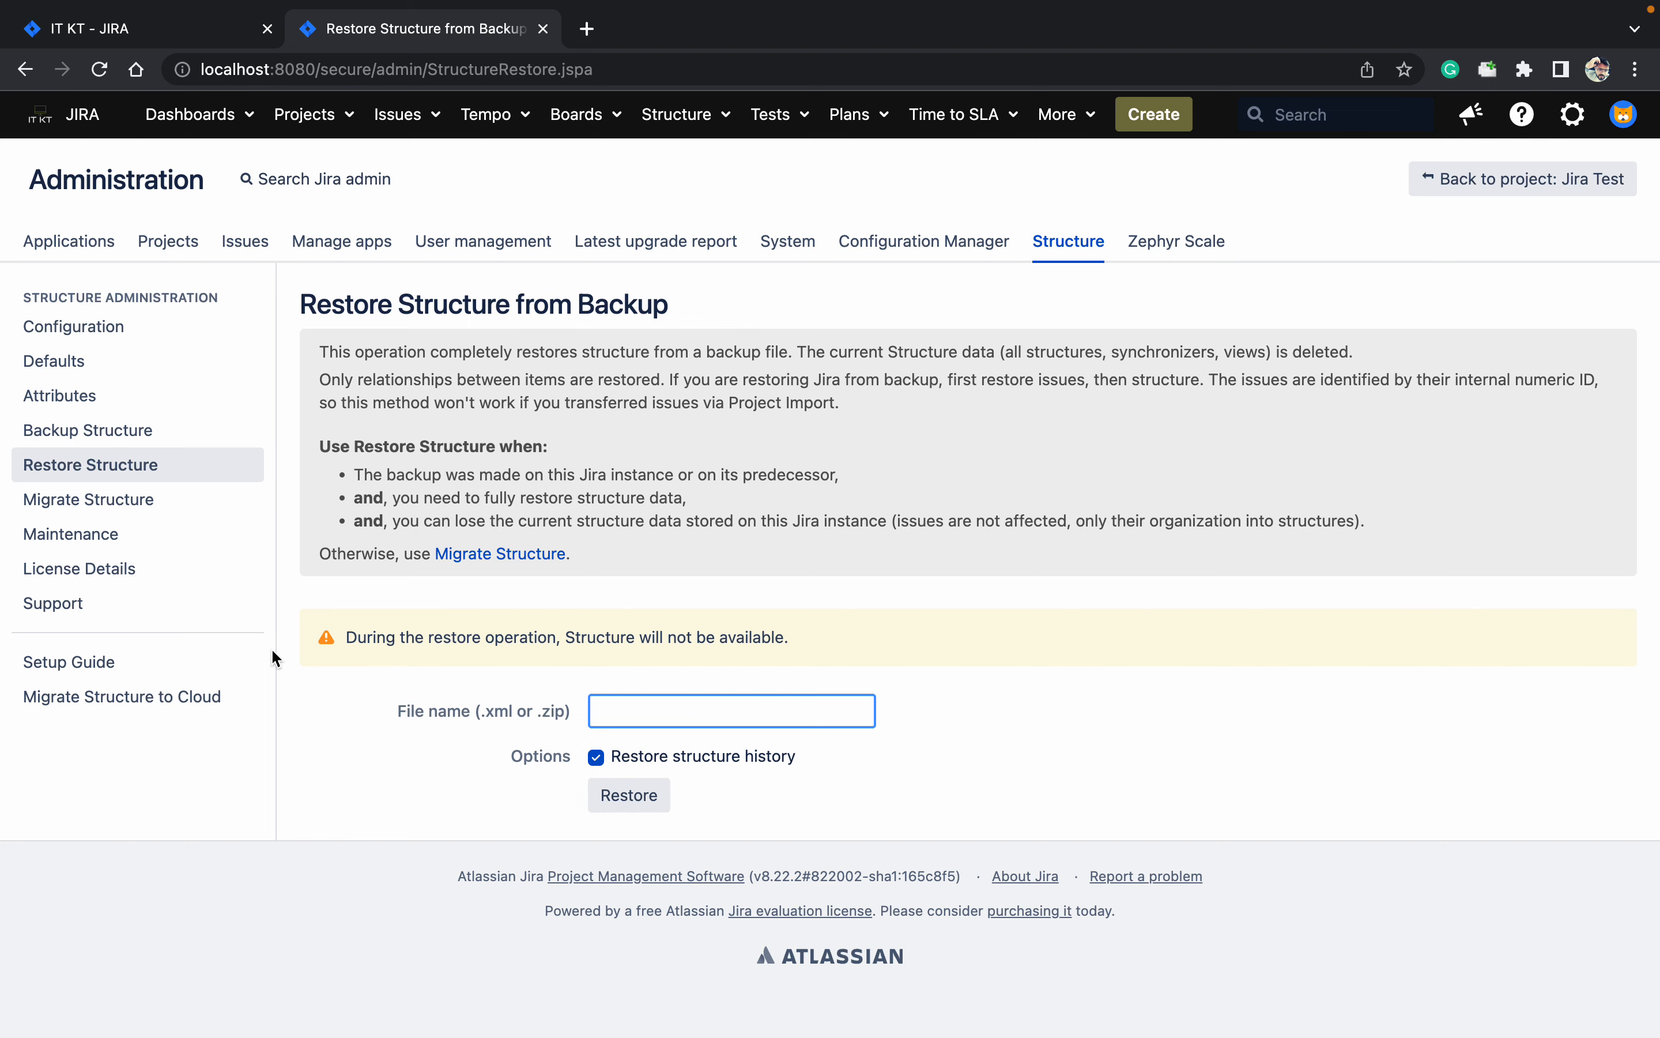
{"action": "left_click", "coordinate": [145, 516]}
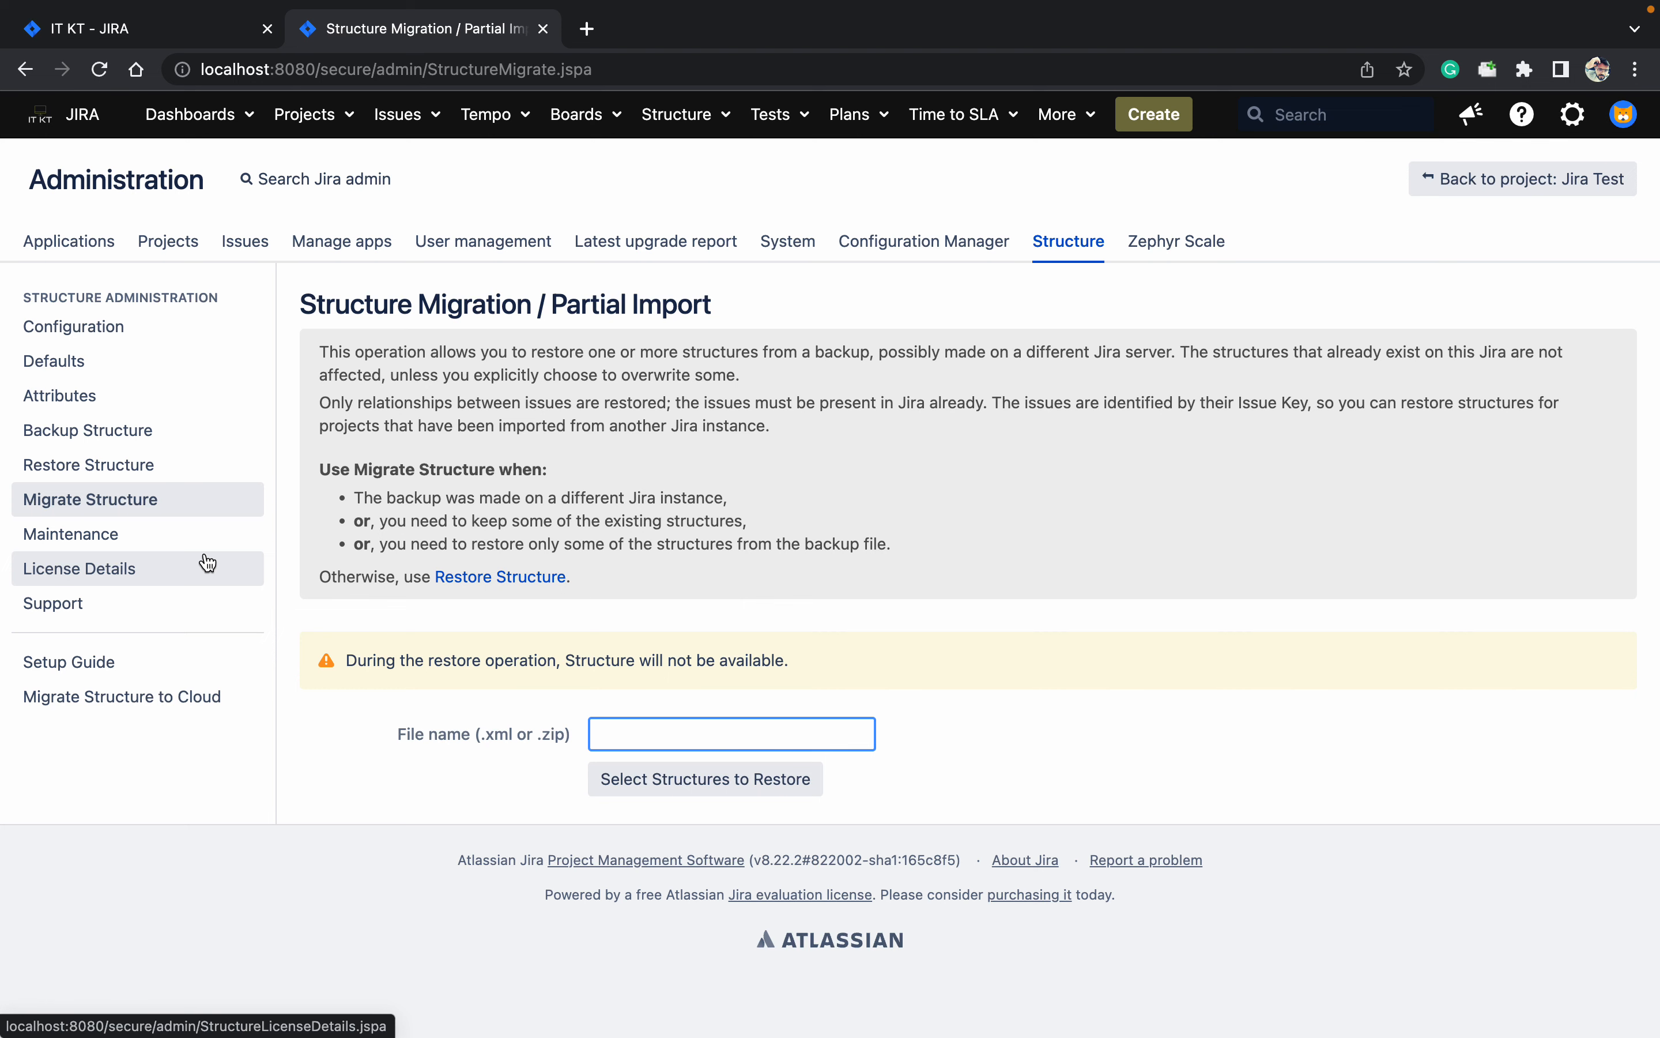
- Examine the Structure maintenance page, including the scheduled maintenance and all Run Maintenance Now options
{"action": "left_click", "coordinate": [131, 534]}
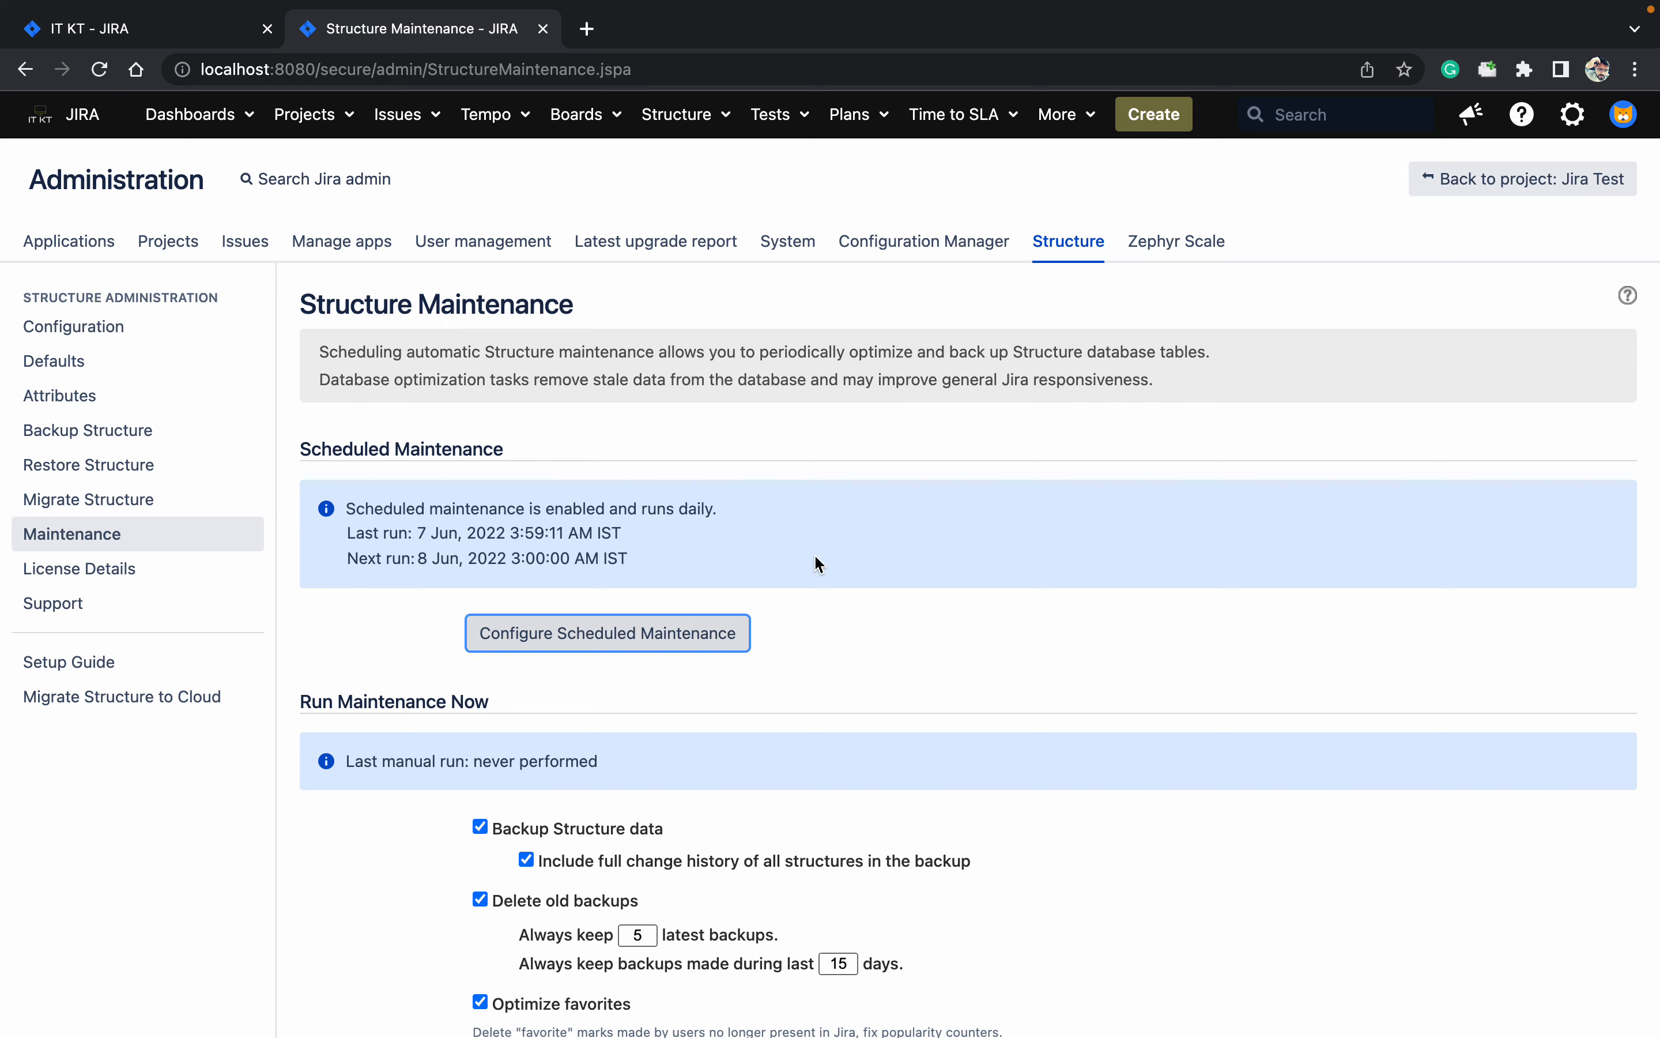
{"action": "left_click", "coordinate": [840, 609]}
{"action": "scroll", "coordinate": [840, 610], "scroll_direction": "down", "scroll_amount": 5}
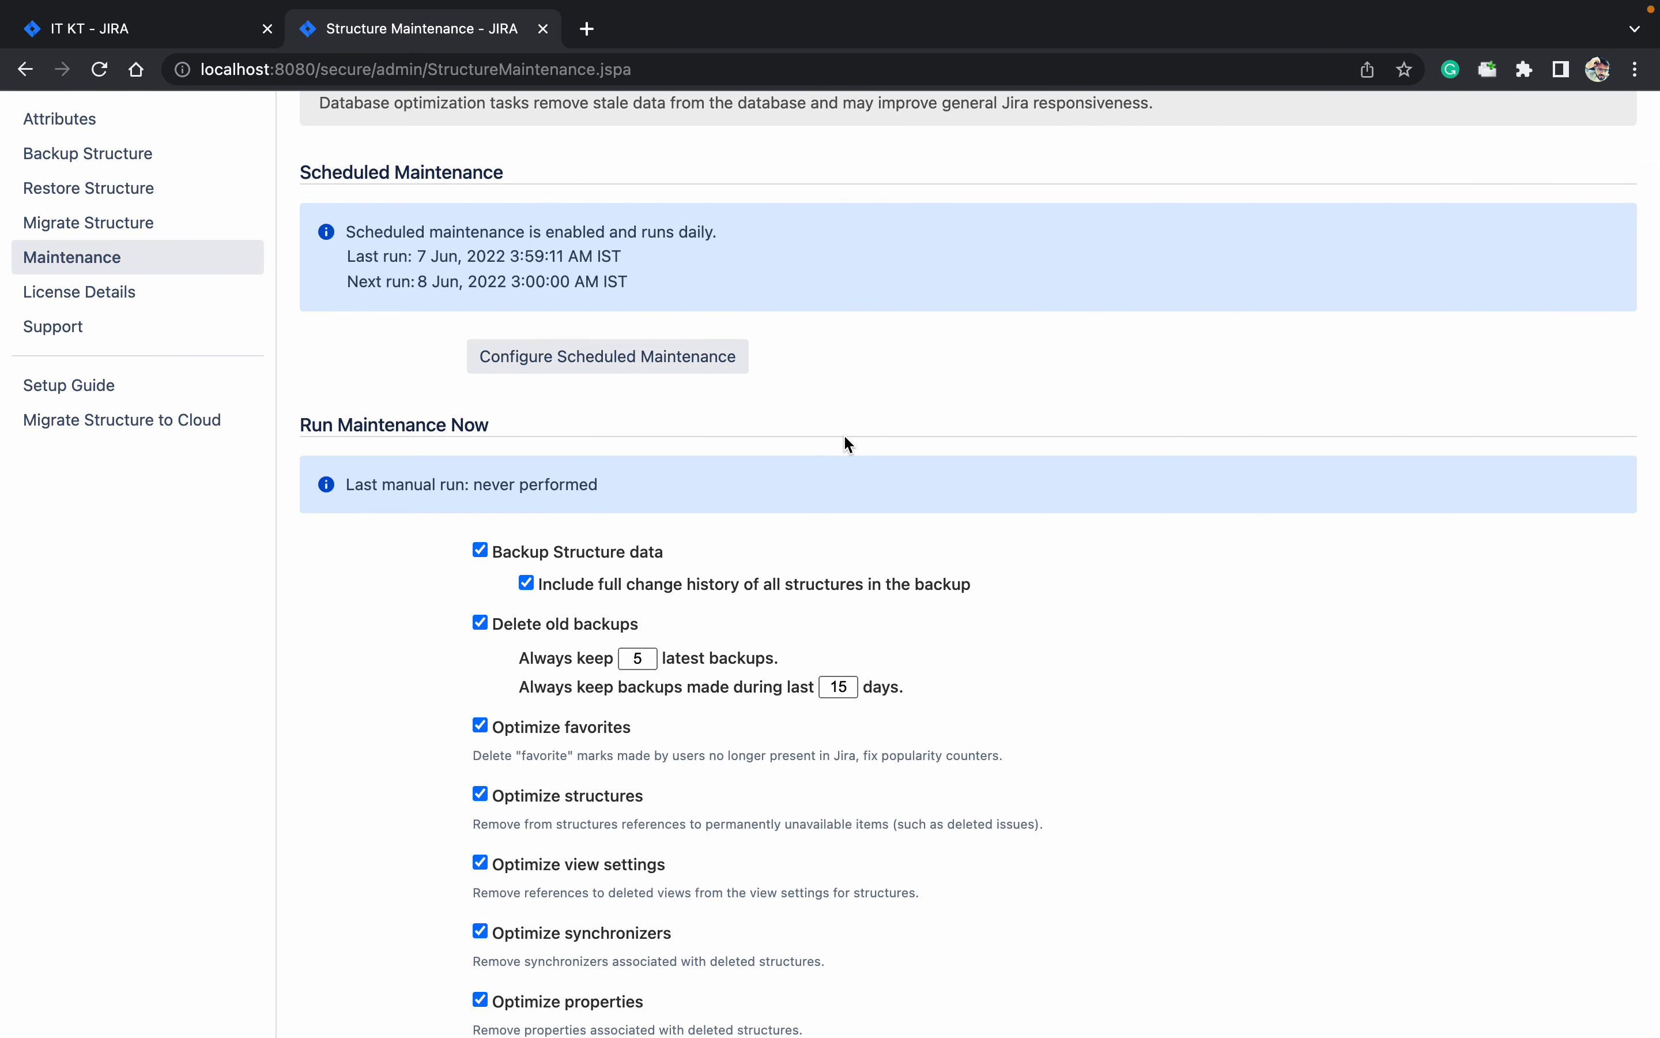
{"action": "scroll", "coordinate": [845, 442], "scroll_direction": "down", "scroll_amount": 10}
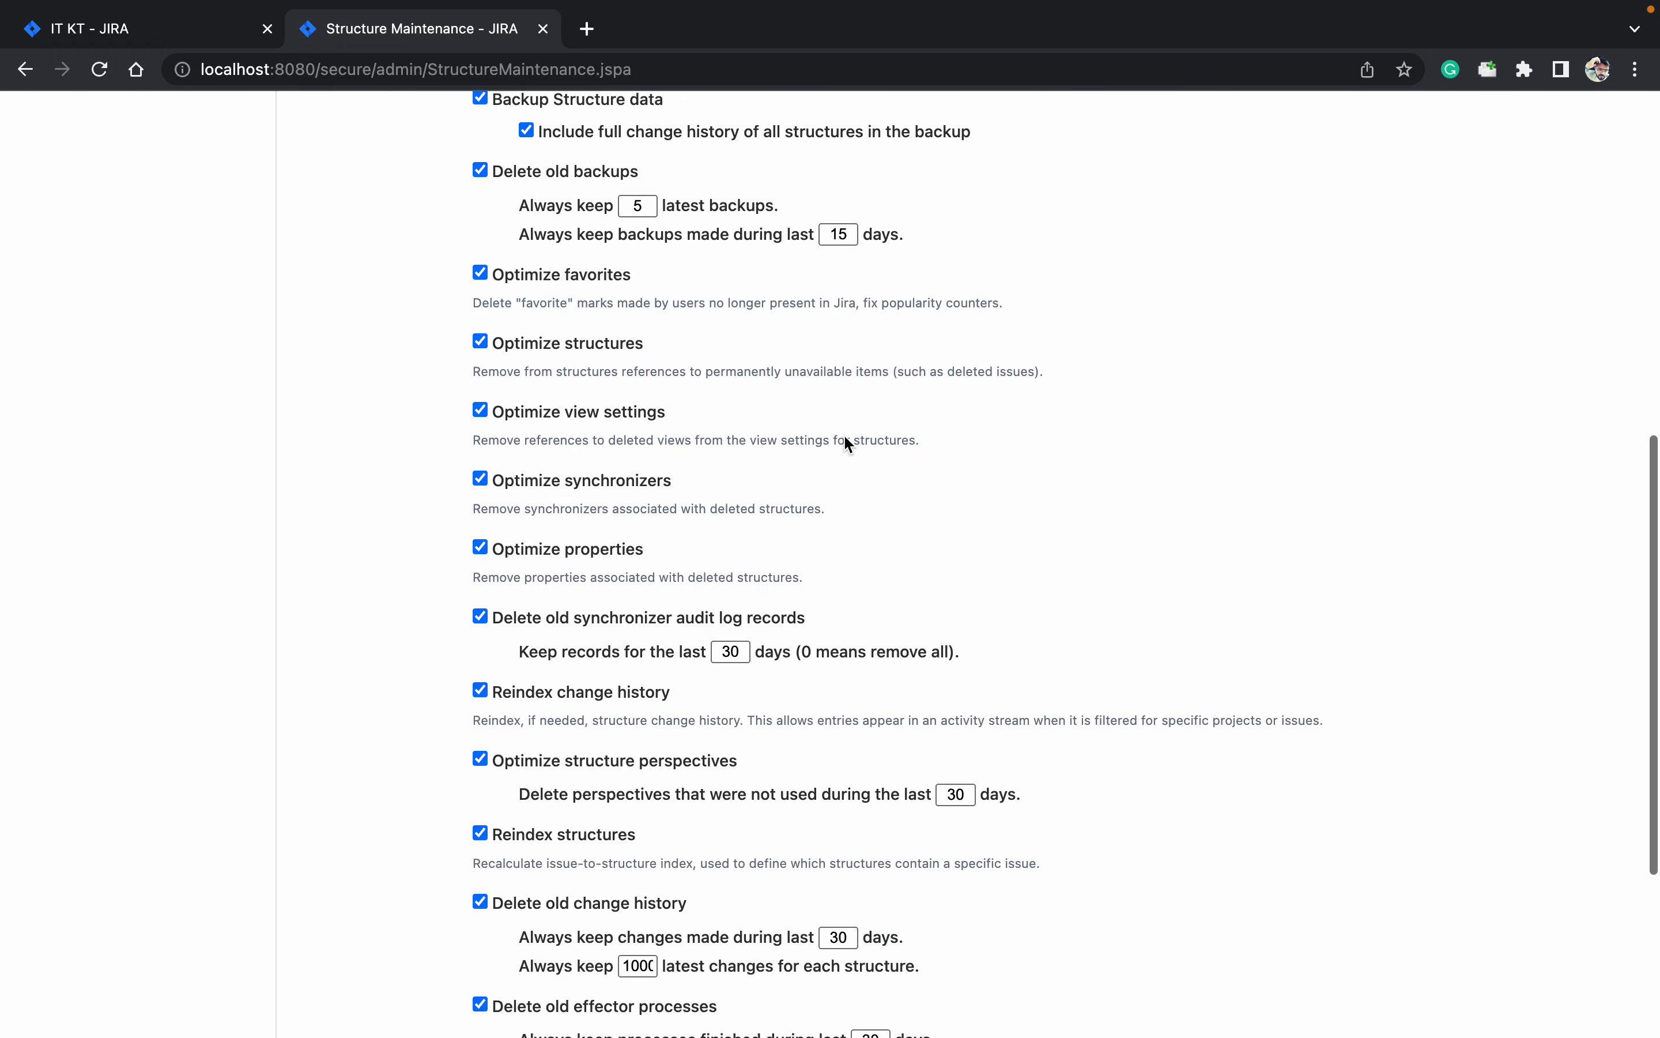
{"action": "scroll", "coordinate": [844, 437], "scroll_direction": "down", "scroll_amount": 3}
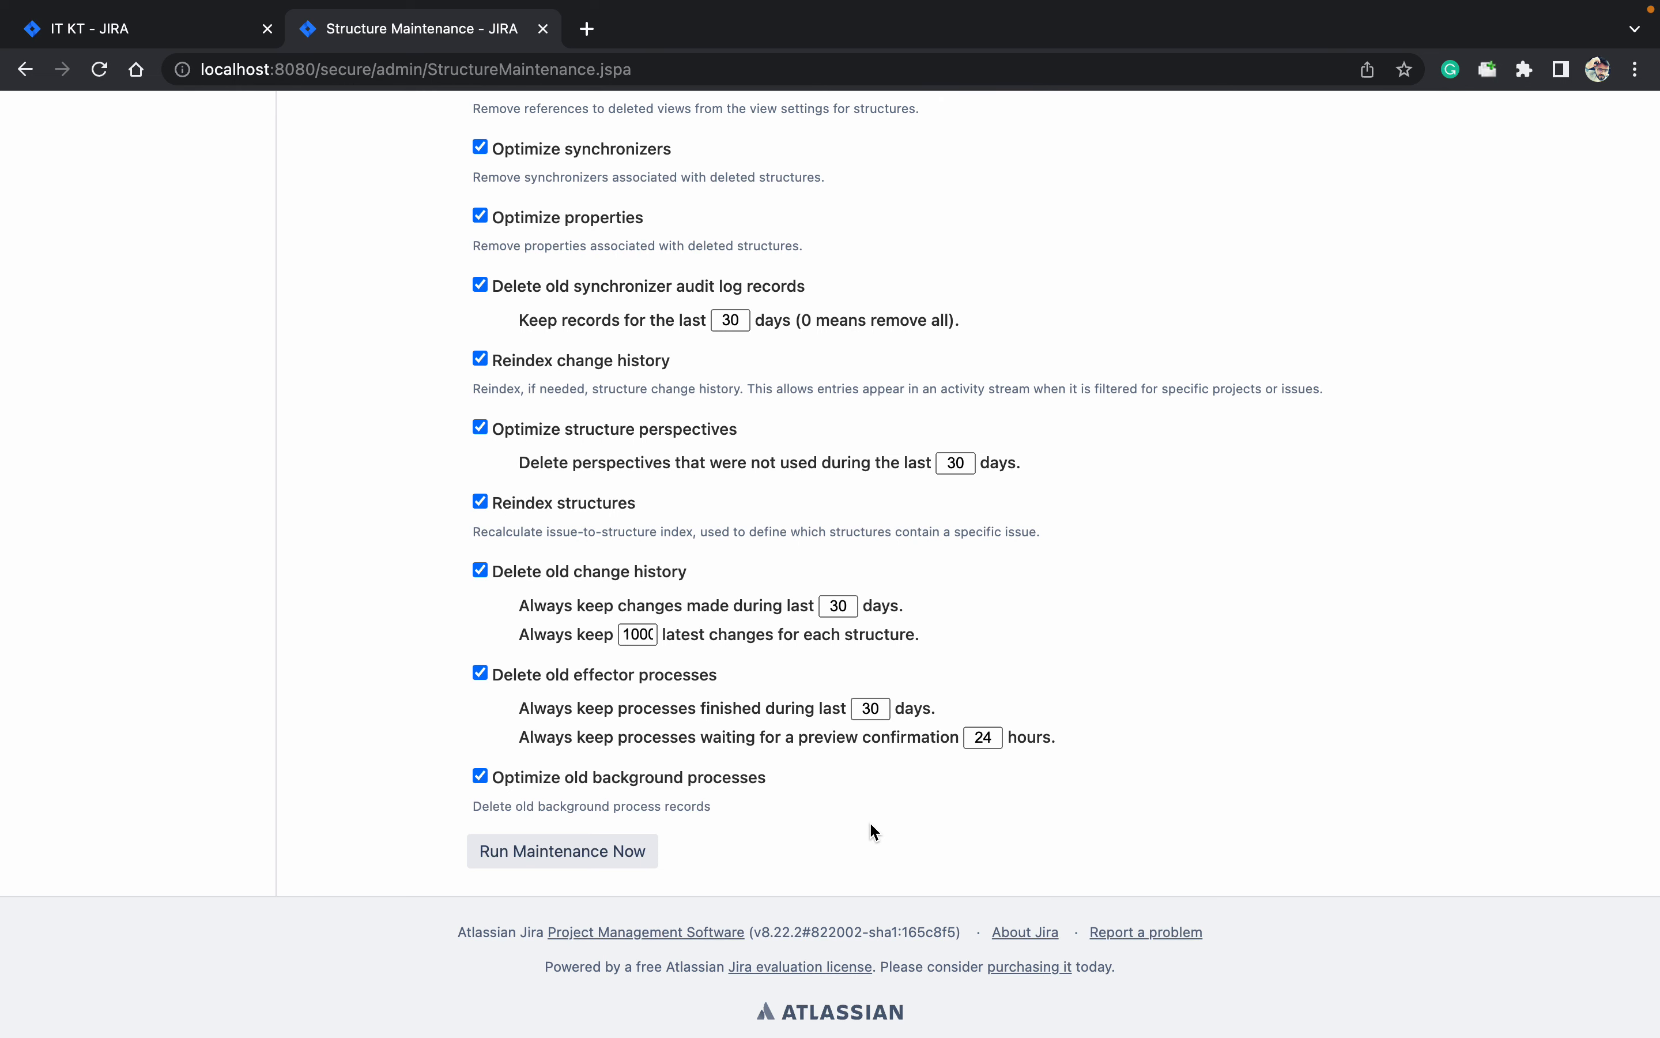
- Open the scheduled maintenance configuration and view its schedule and maintenance task options
{"action": "scroll", "coordinate": [872, 830], "scroll_direction": "up", "scroll_amount": 9}
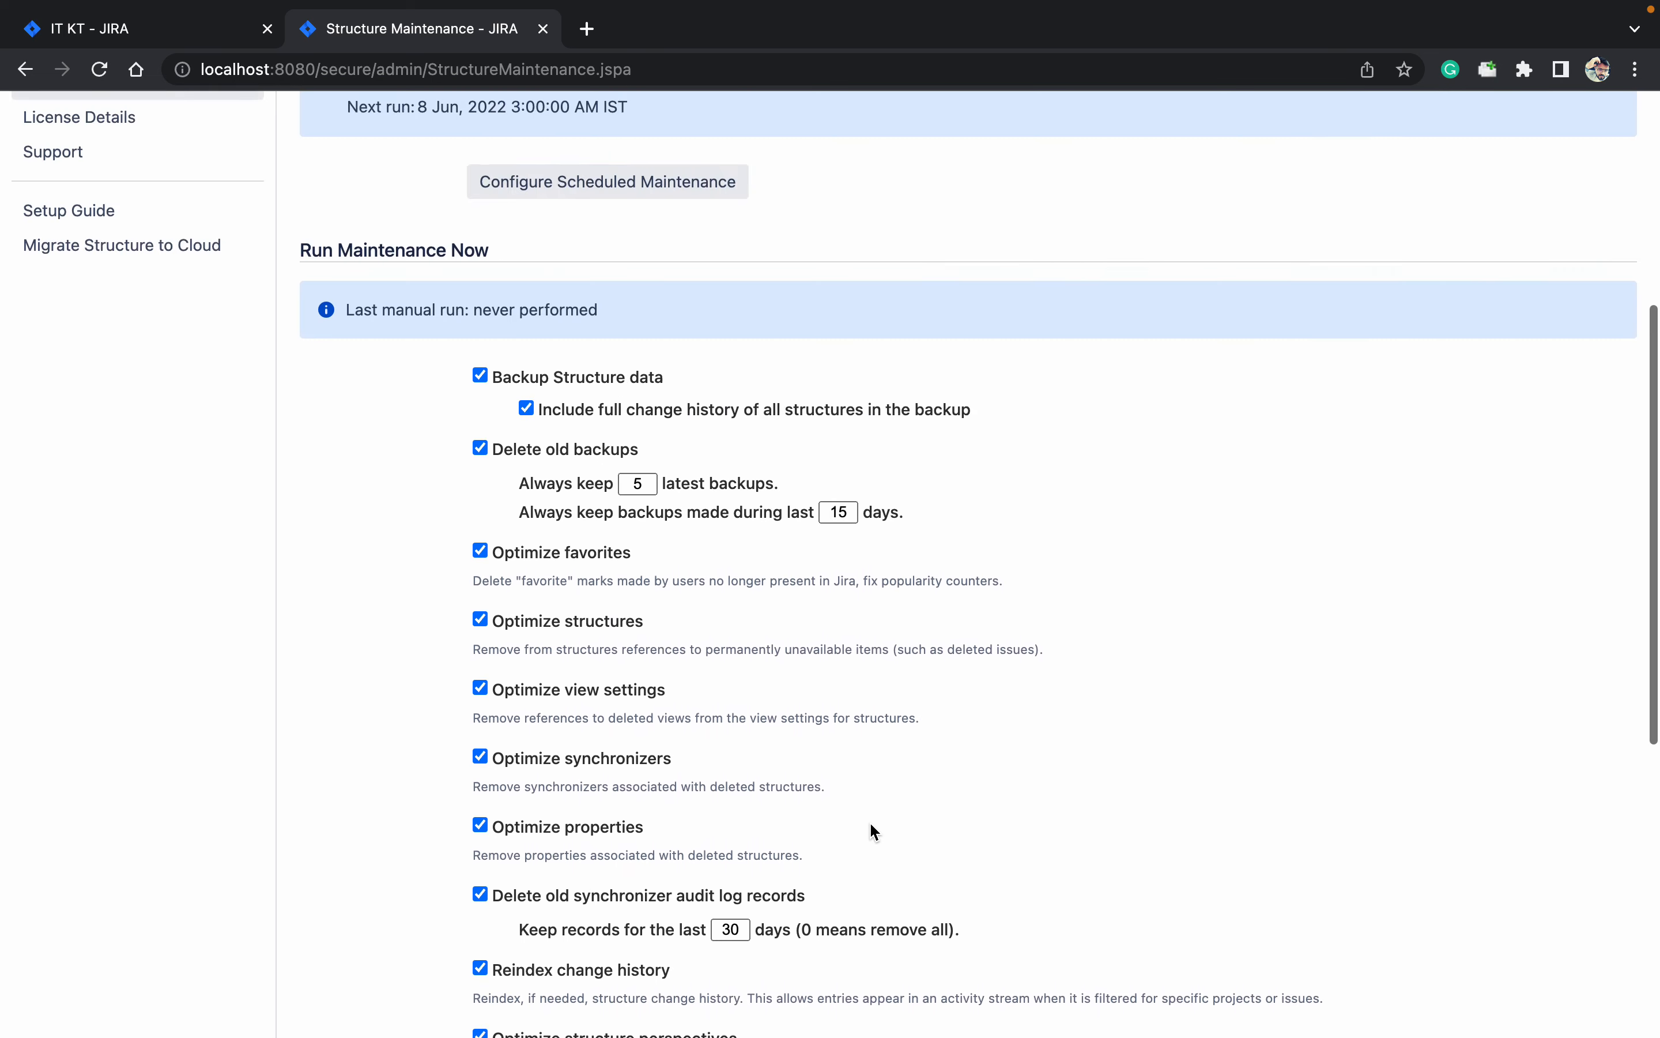
{"action": "scroll", "coordinate": [870, 822], "scroll_direction": "up", "scroll_amount": 3}
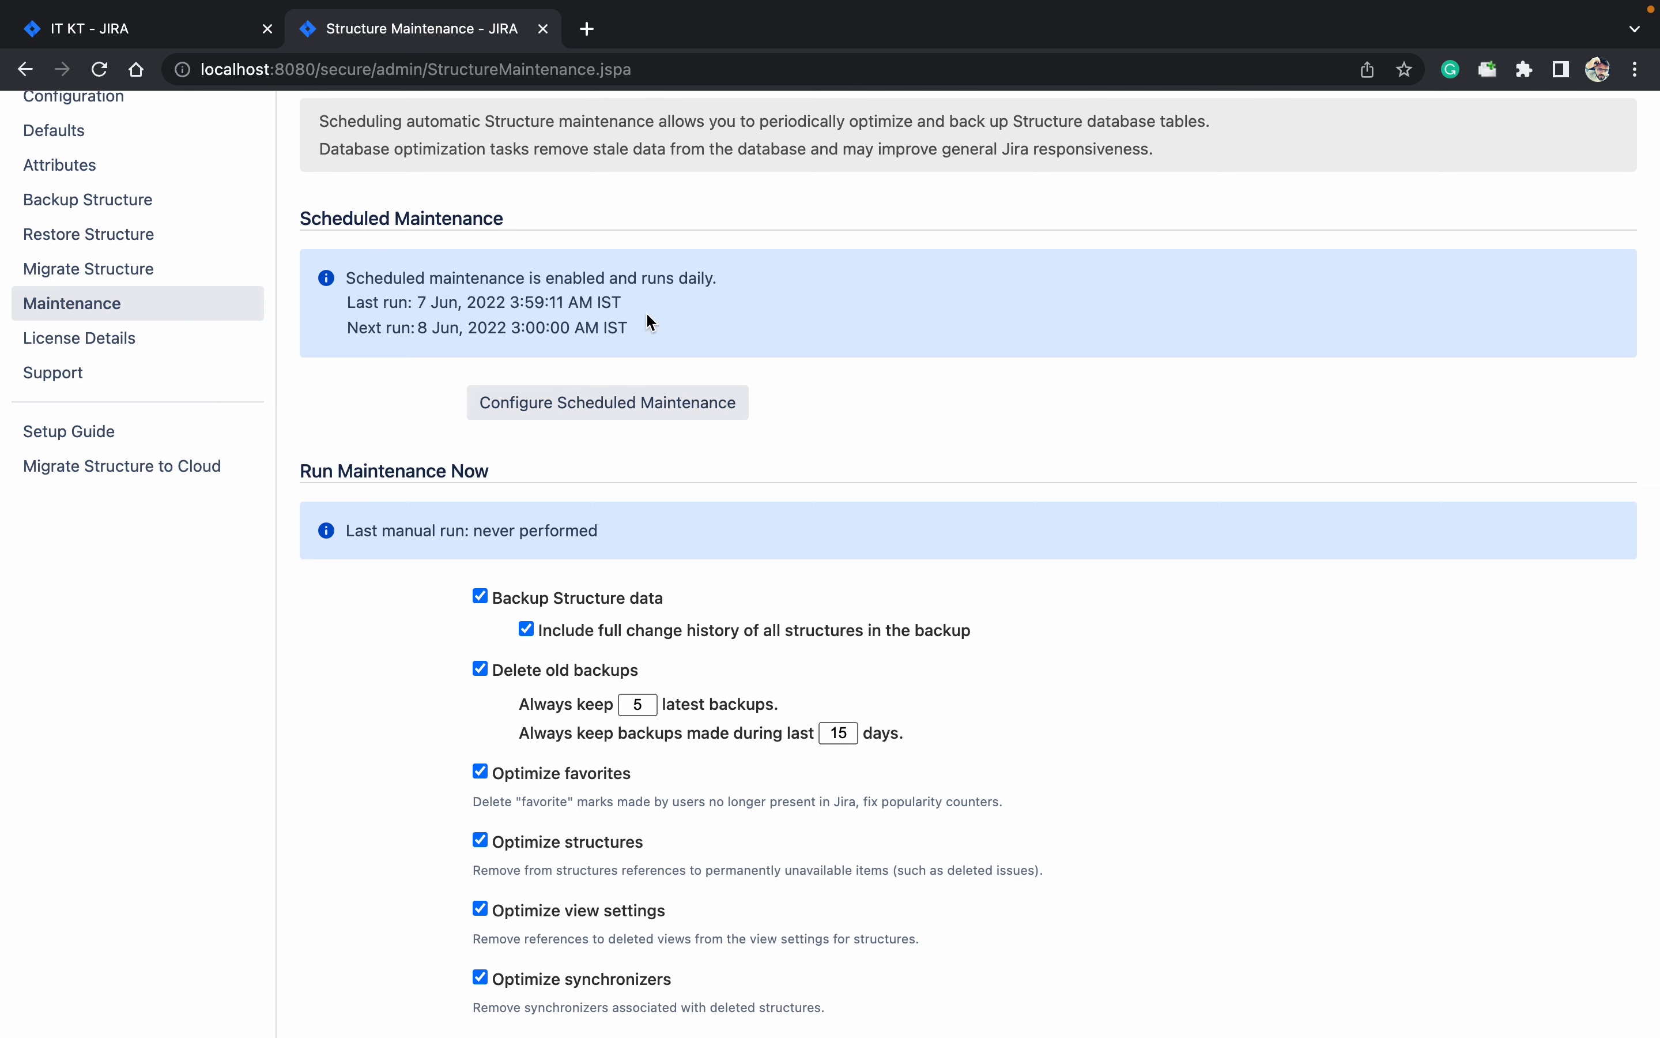
{"action": "left_click", "coordinate": [647, 412]}
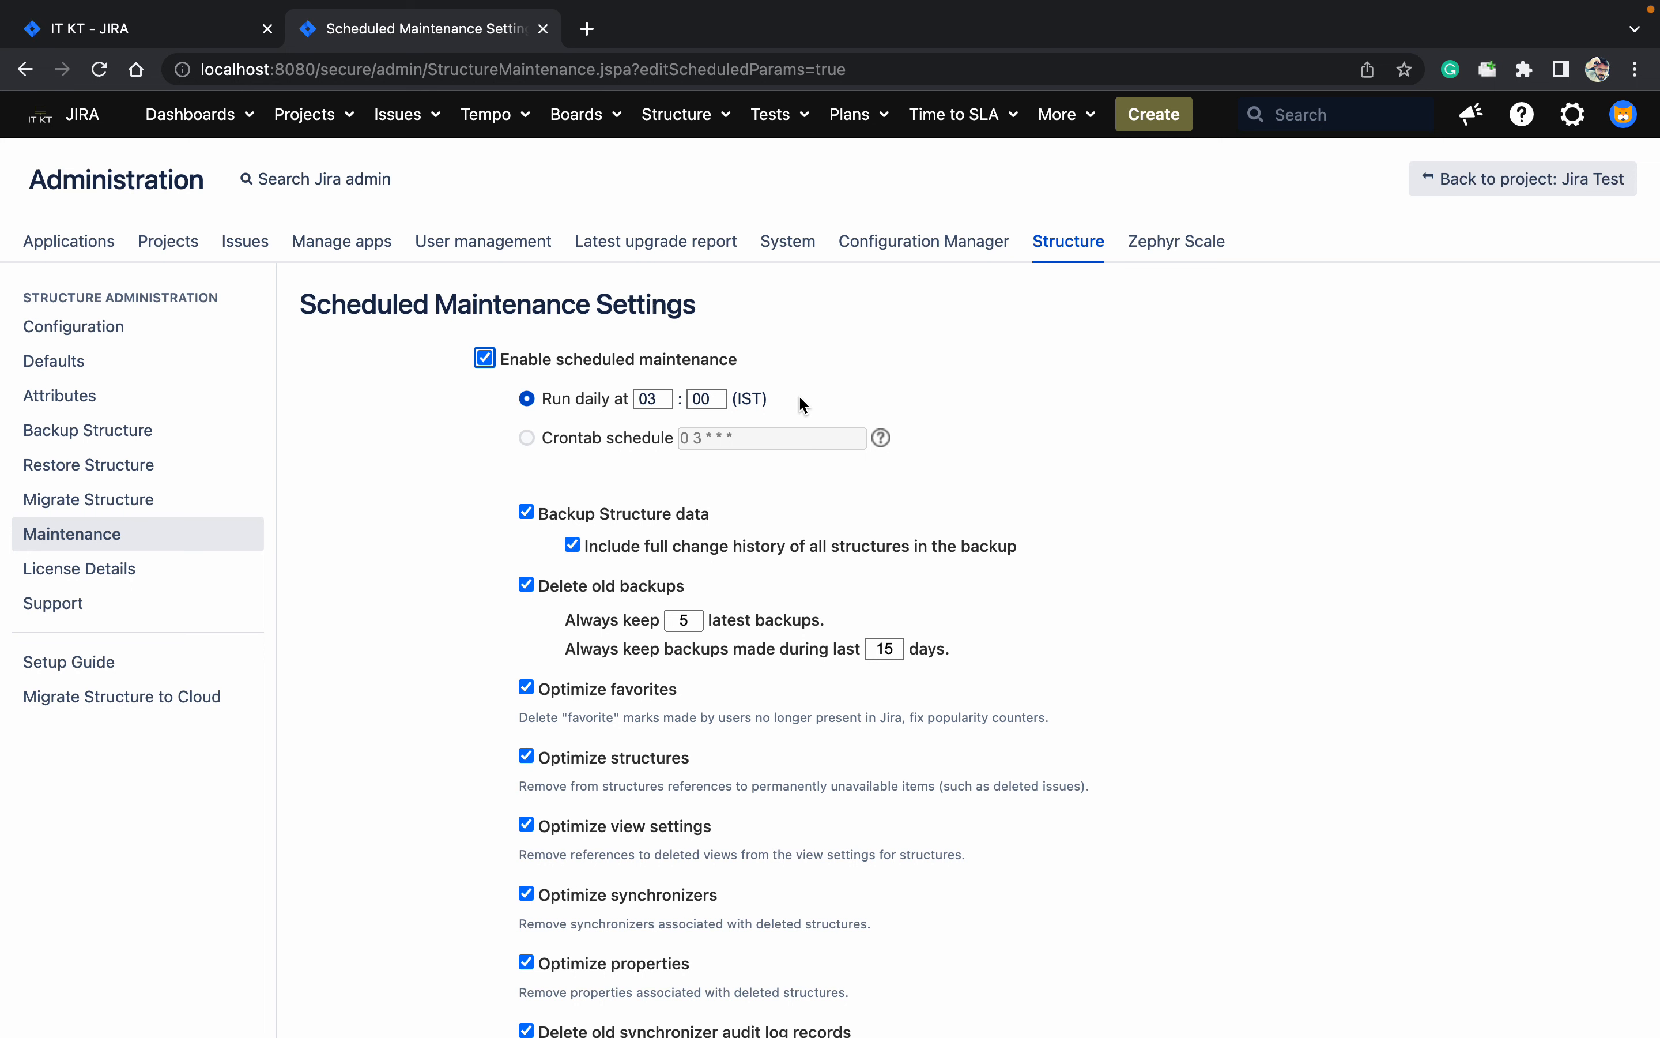
- Examine the Structure license details, covering the app information, the current license and the license installation form
{"action": "left_click", "coordinate": [209, 575]}
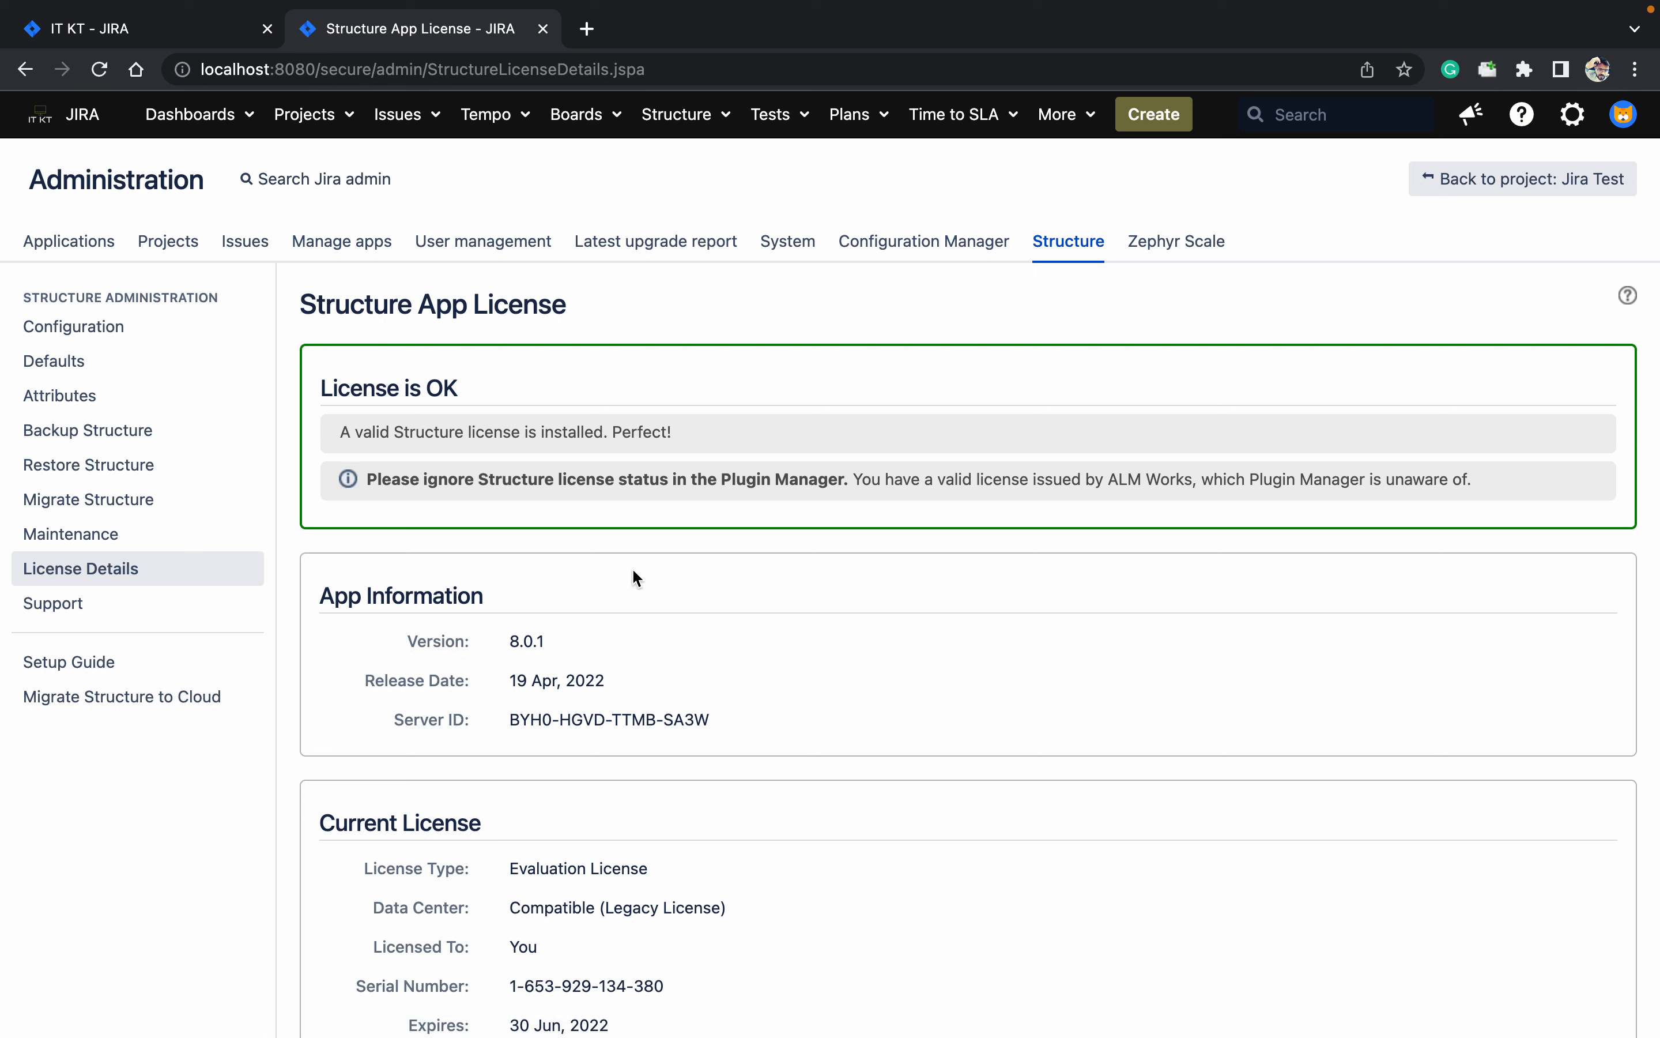
{"action": "scroll", "coordinate": [632, 567], "scroll_direction": "down", "scroll_amount": 5}
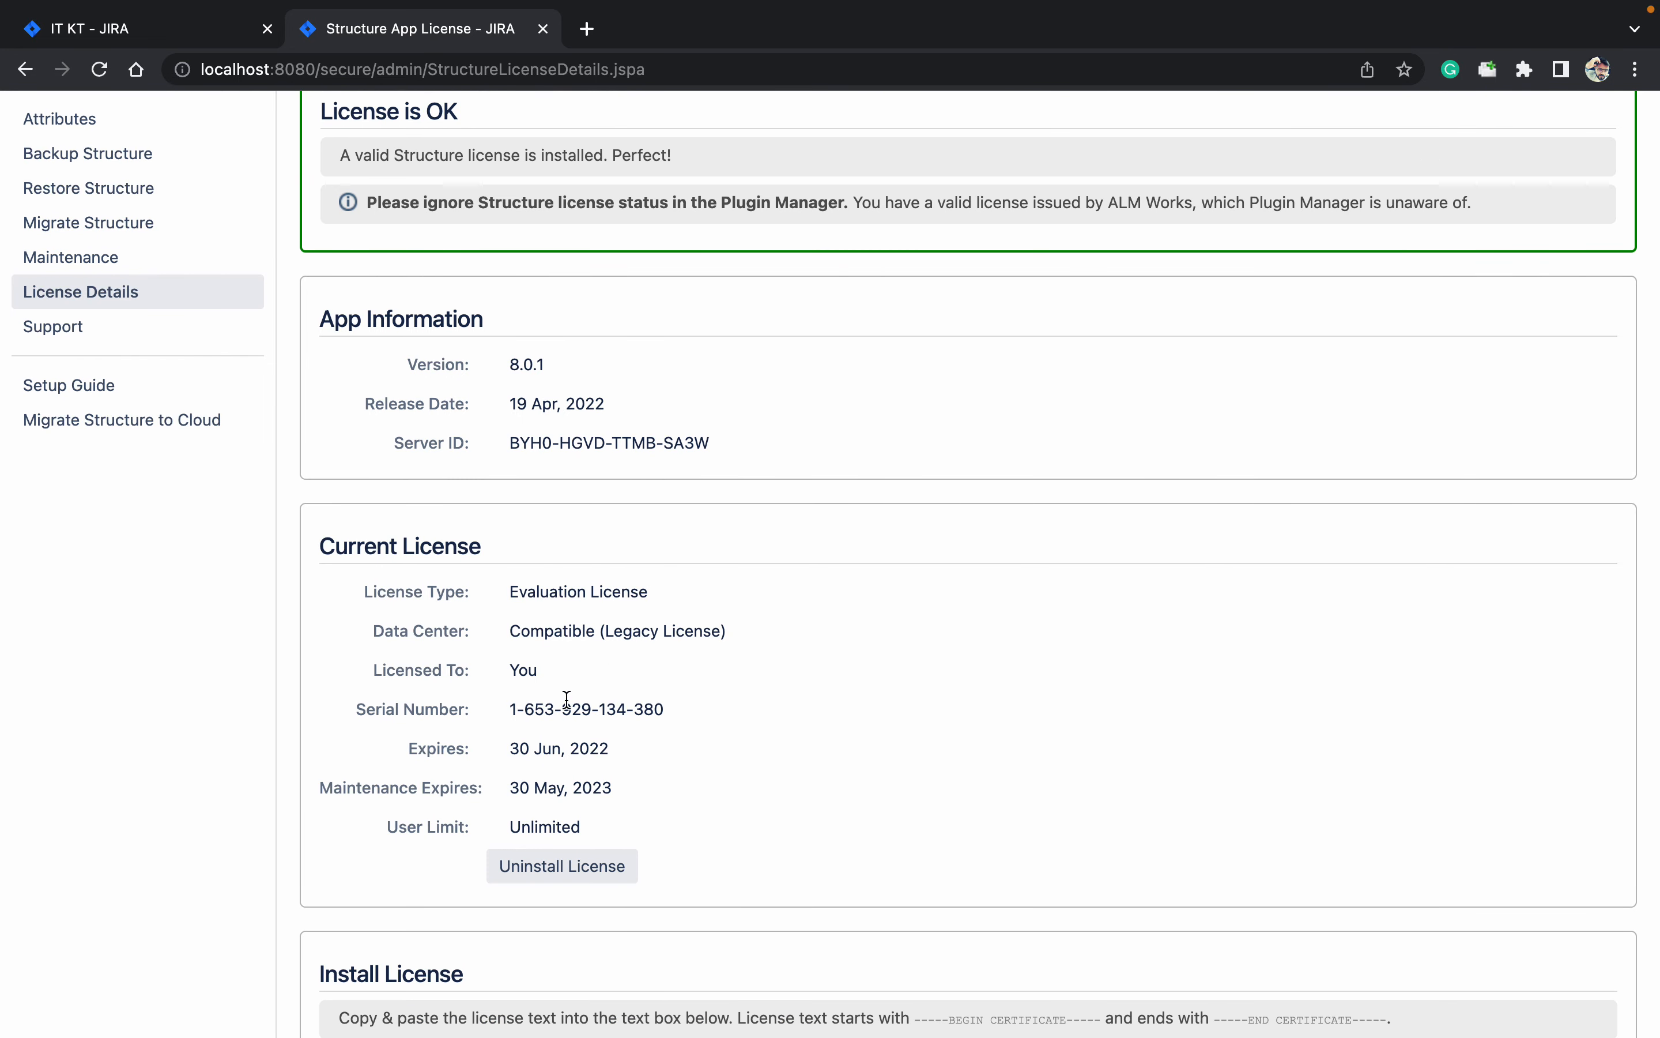
{"action": "scroll", "coordinate": [567, 698], "scroll_direction": "down", "scroll_amount": 7}
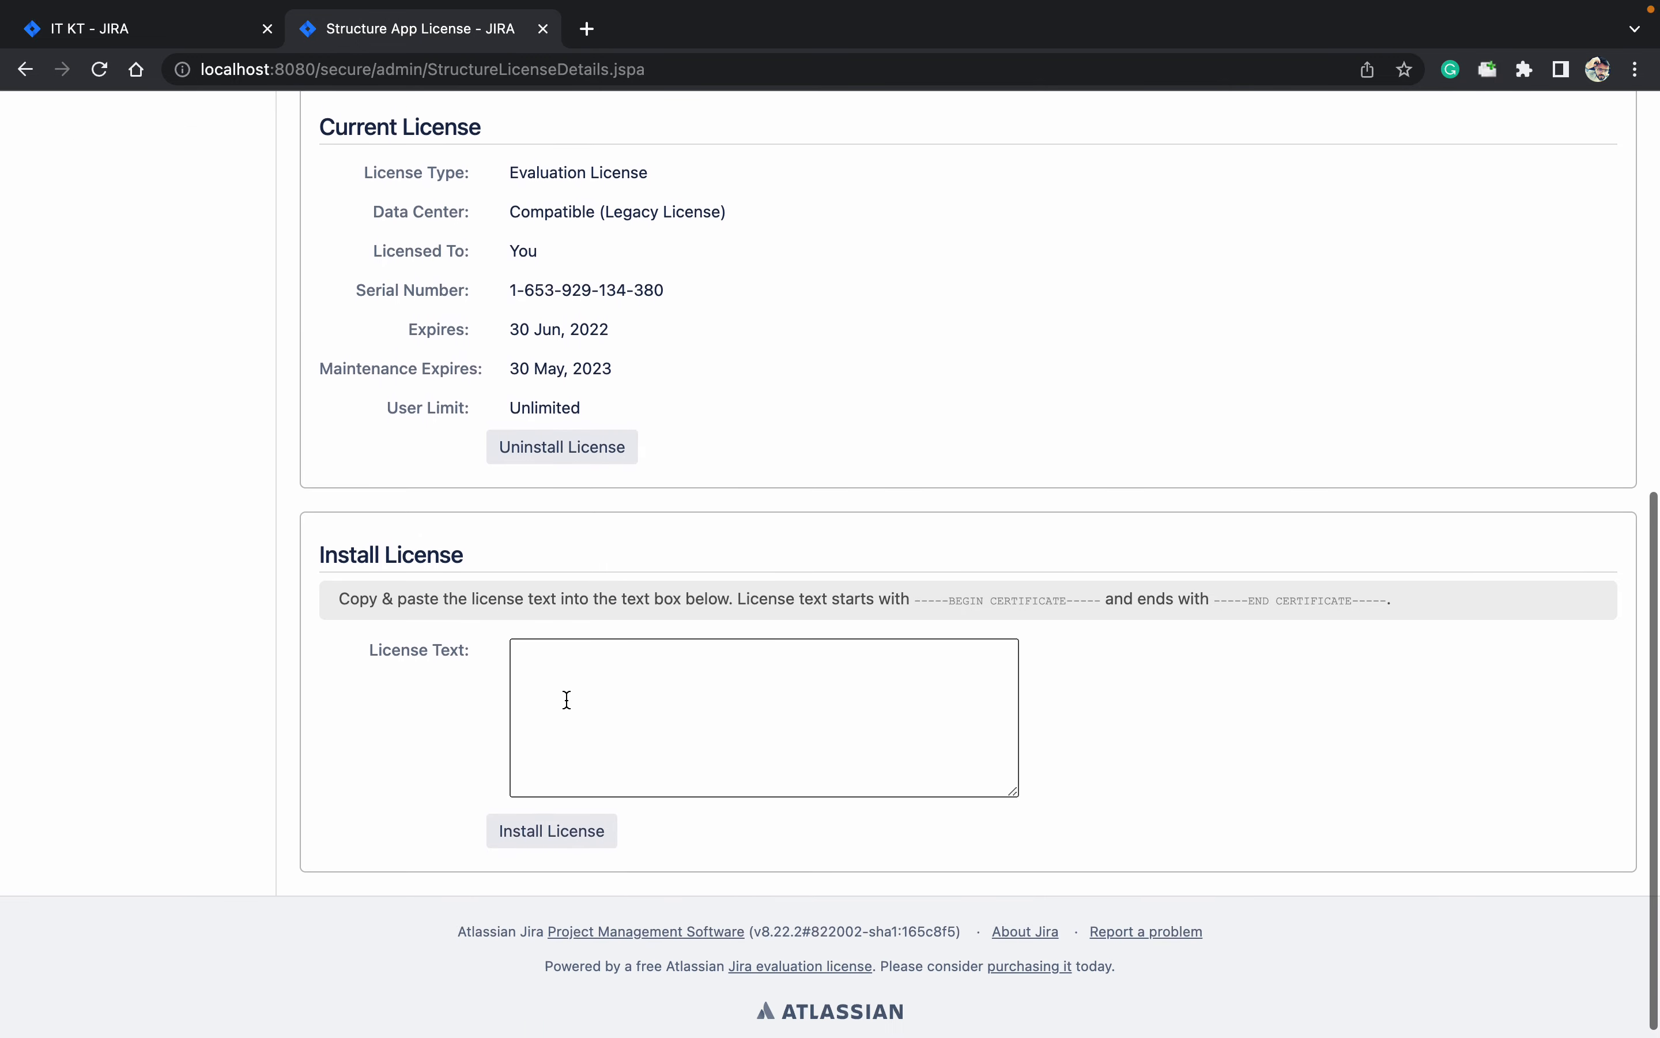
{"action": "left_click", "coordinate": [611, 771]}
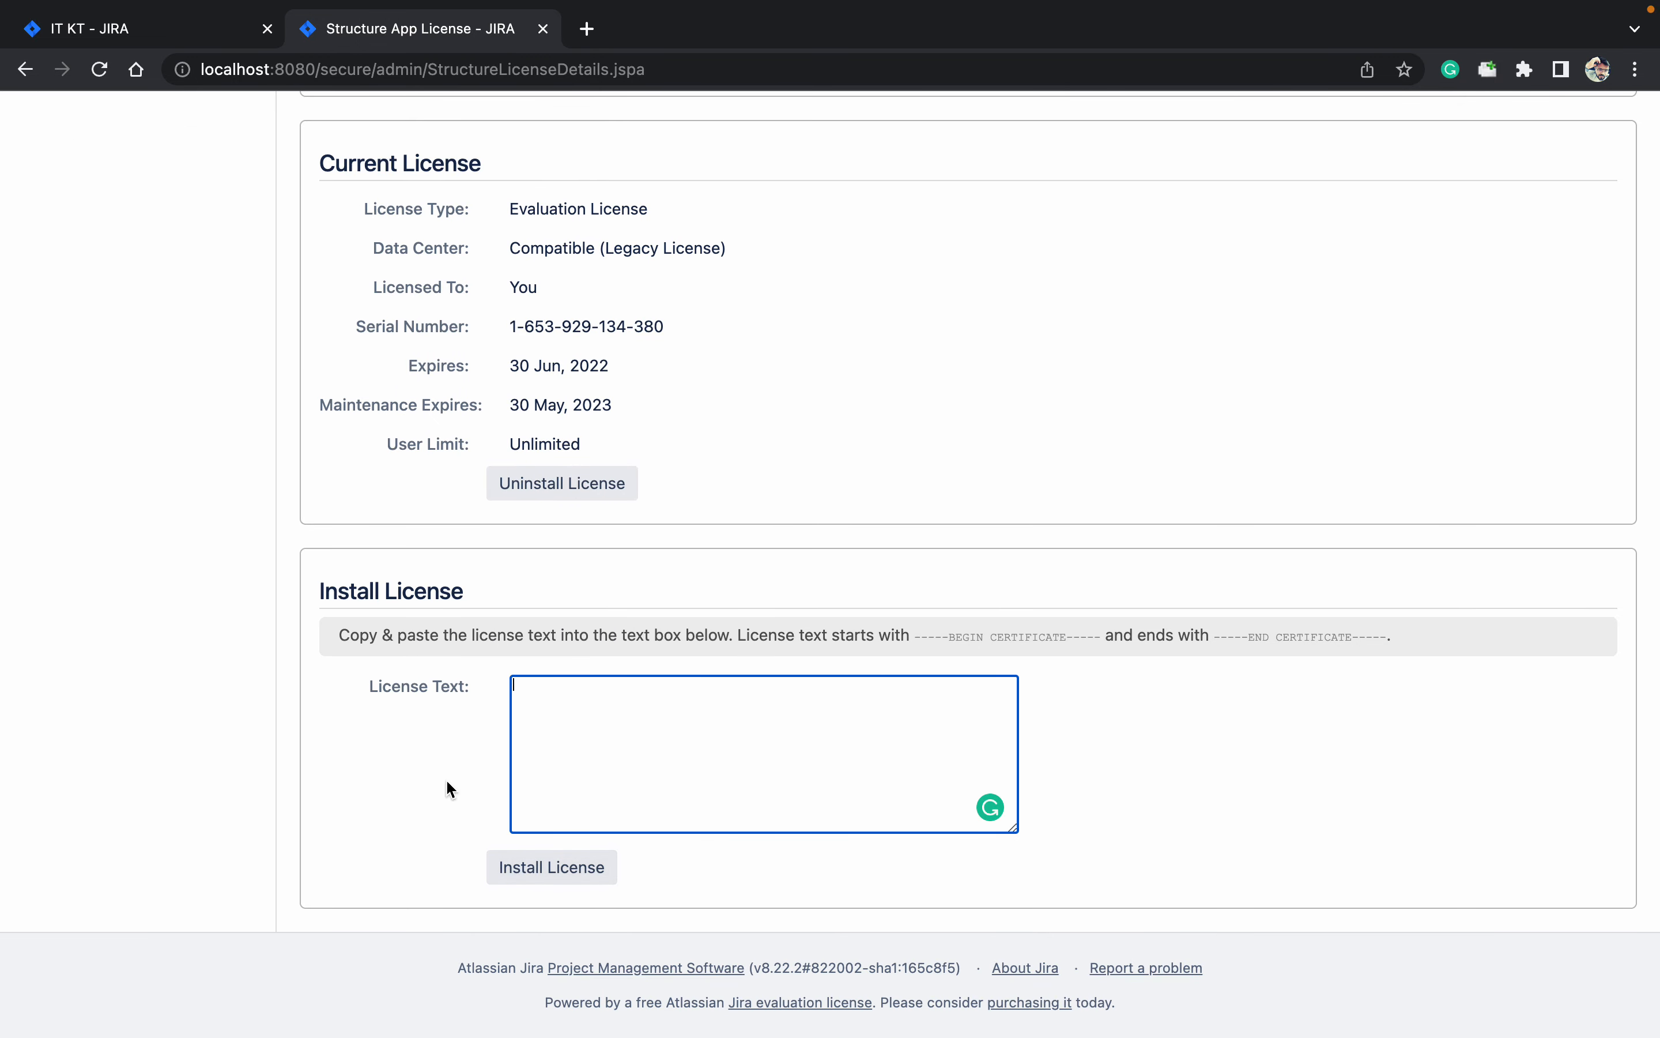
{"action": "left_click", "coordinate": [260, 663]}
{"action": "scroll", "coordinate": [261, 663], "scroll_direction": "up", "scroll_amount": 7}
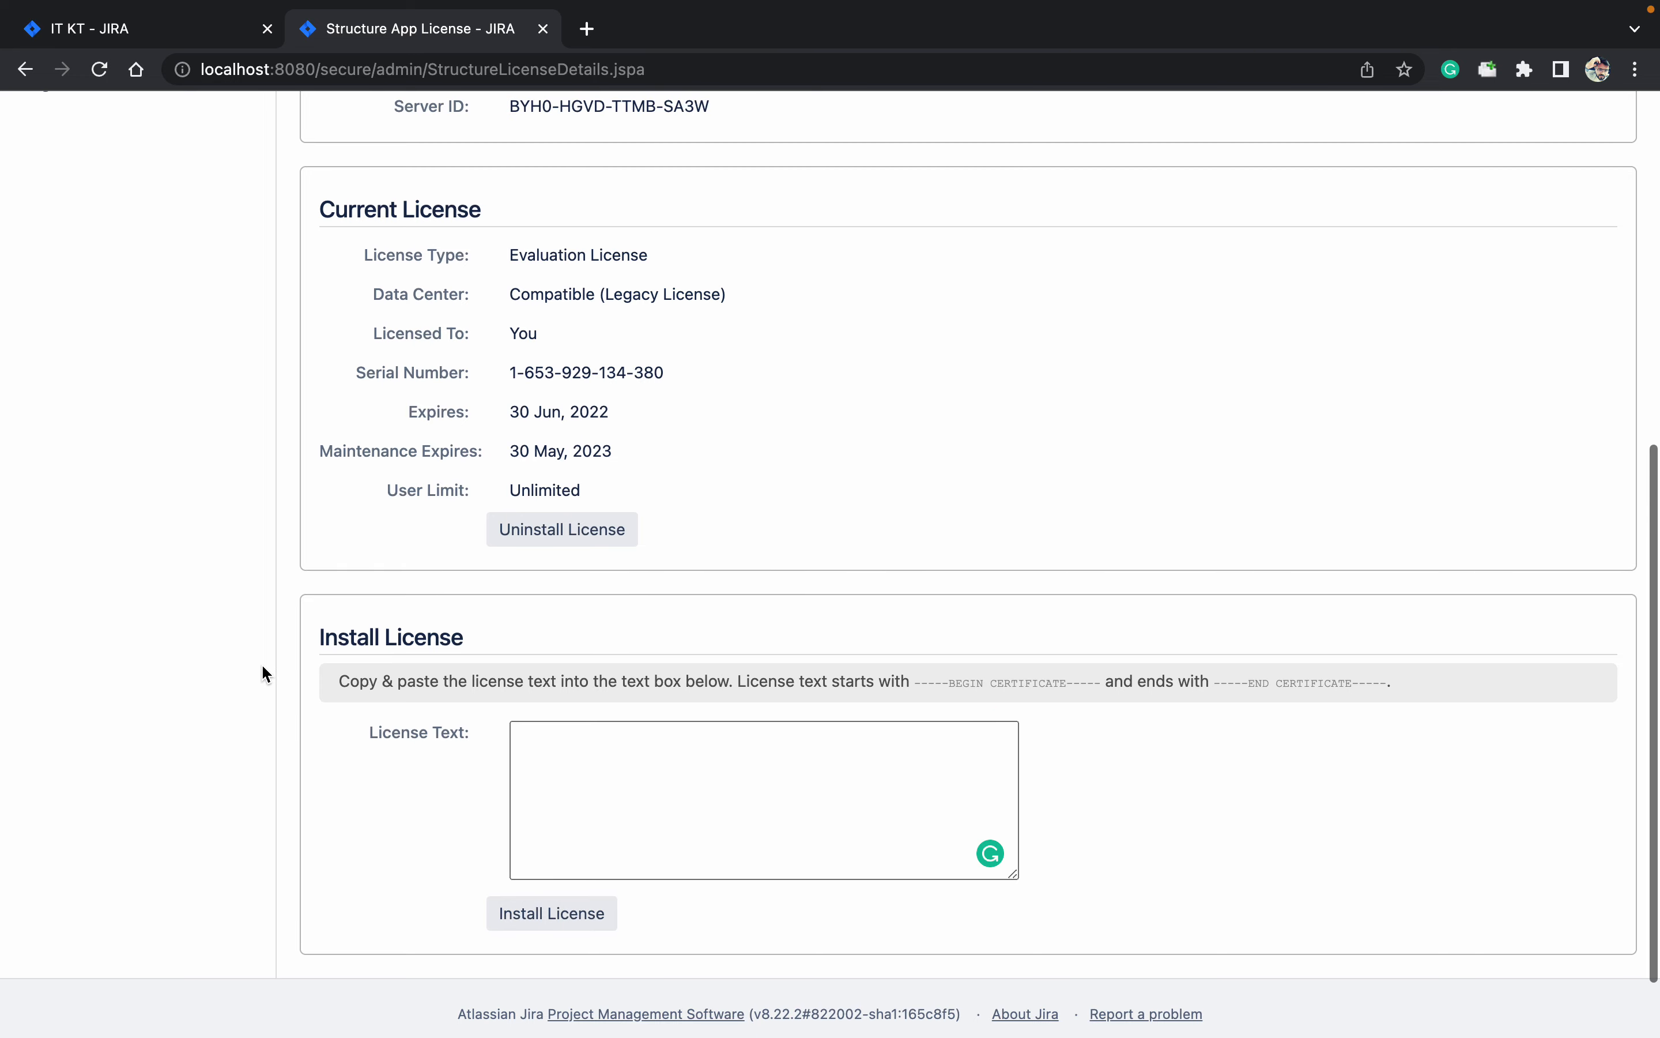
{"action": "scroll", "coordinate": [260, 663], "scroll_direction": "up", "scroll_amount": 4}
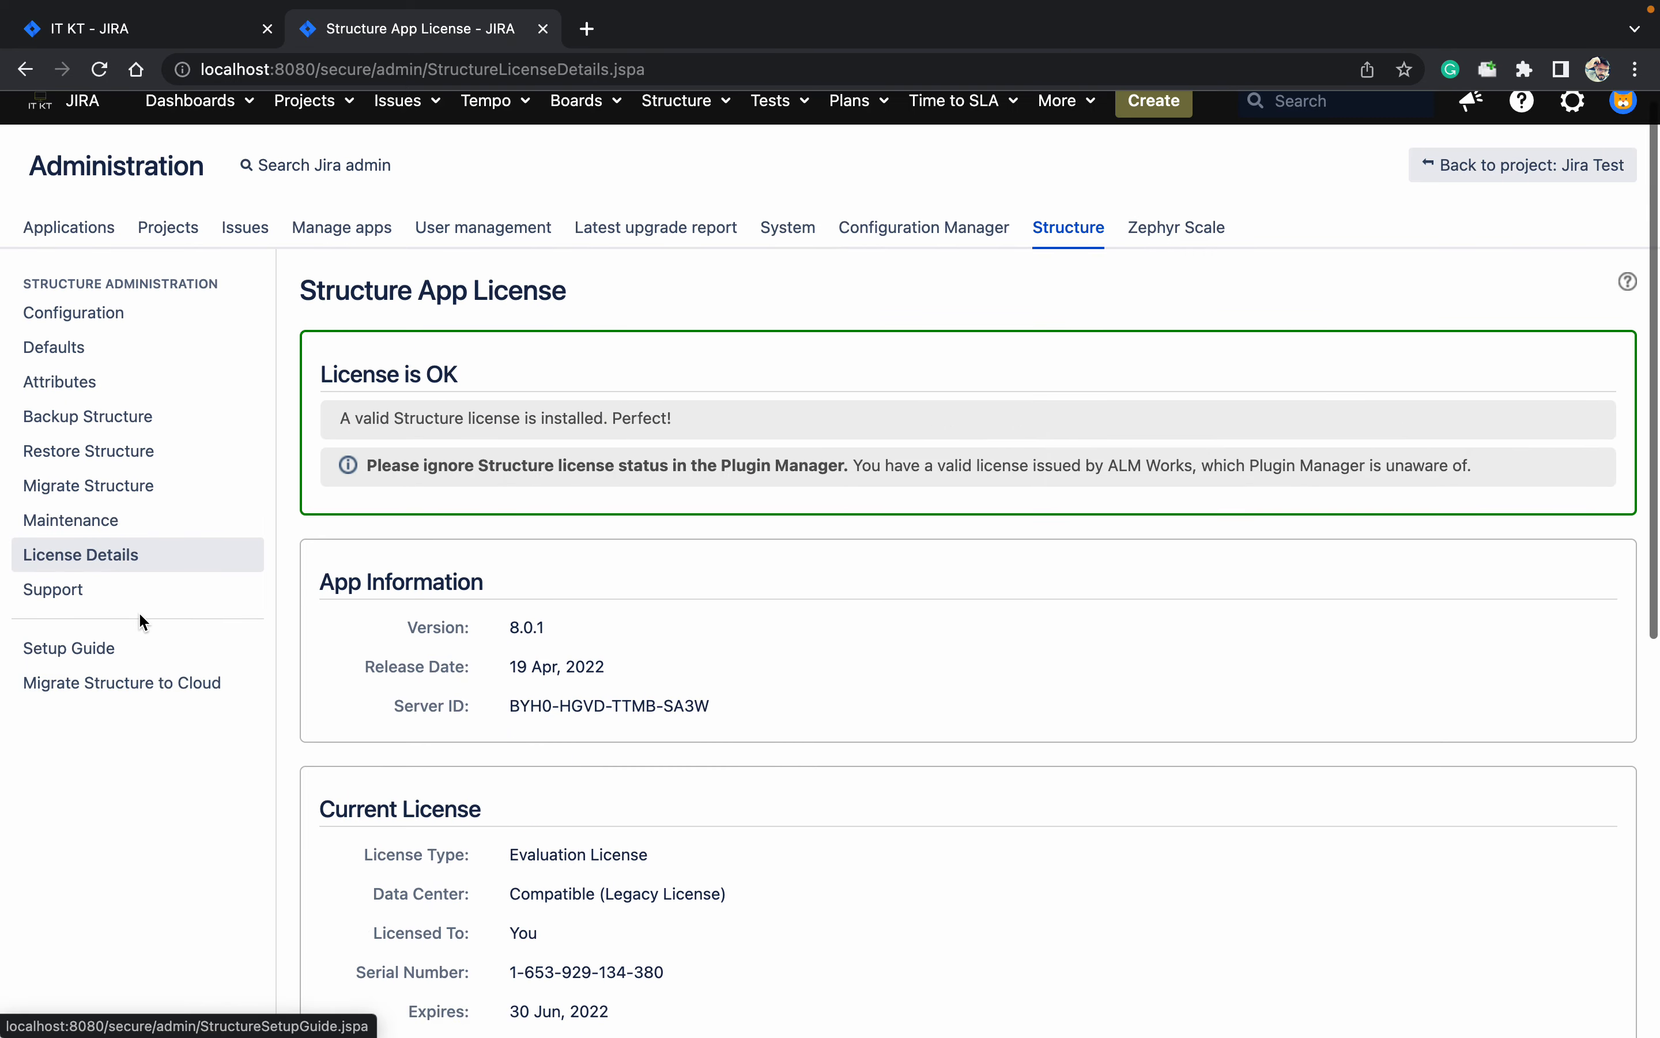
- Examine the Structure support page, from cache clearing and usage statistics to the audit logs, support ZIP instructions and troubleshooting resources
{"action": "left_click", "coordinate": [99, 602]}
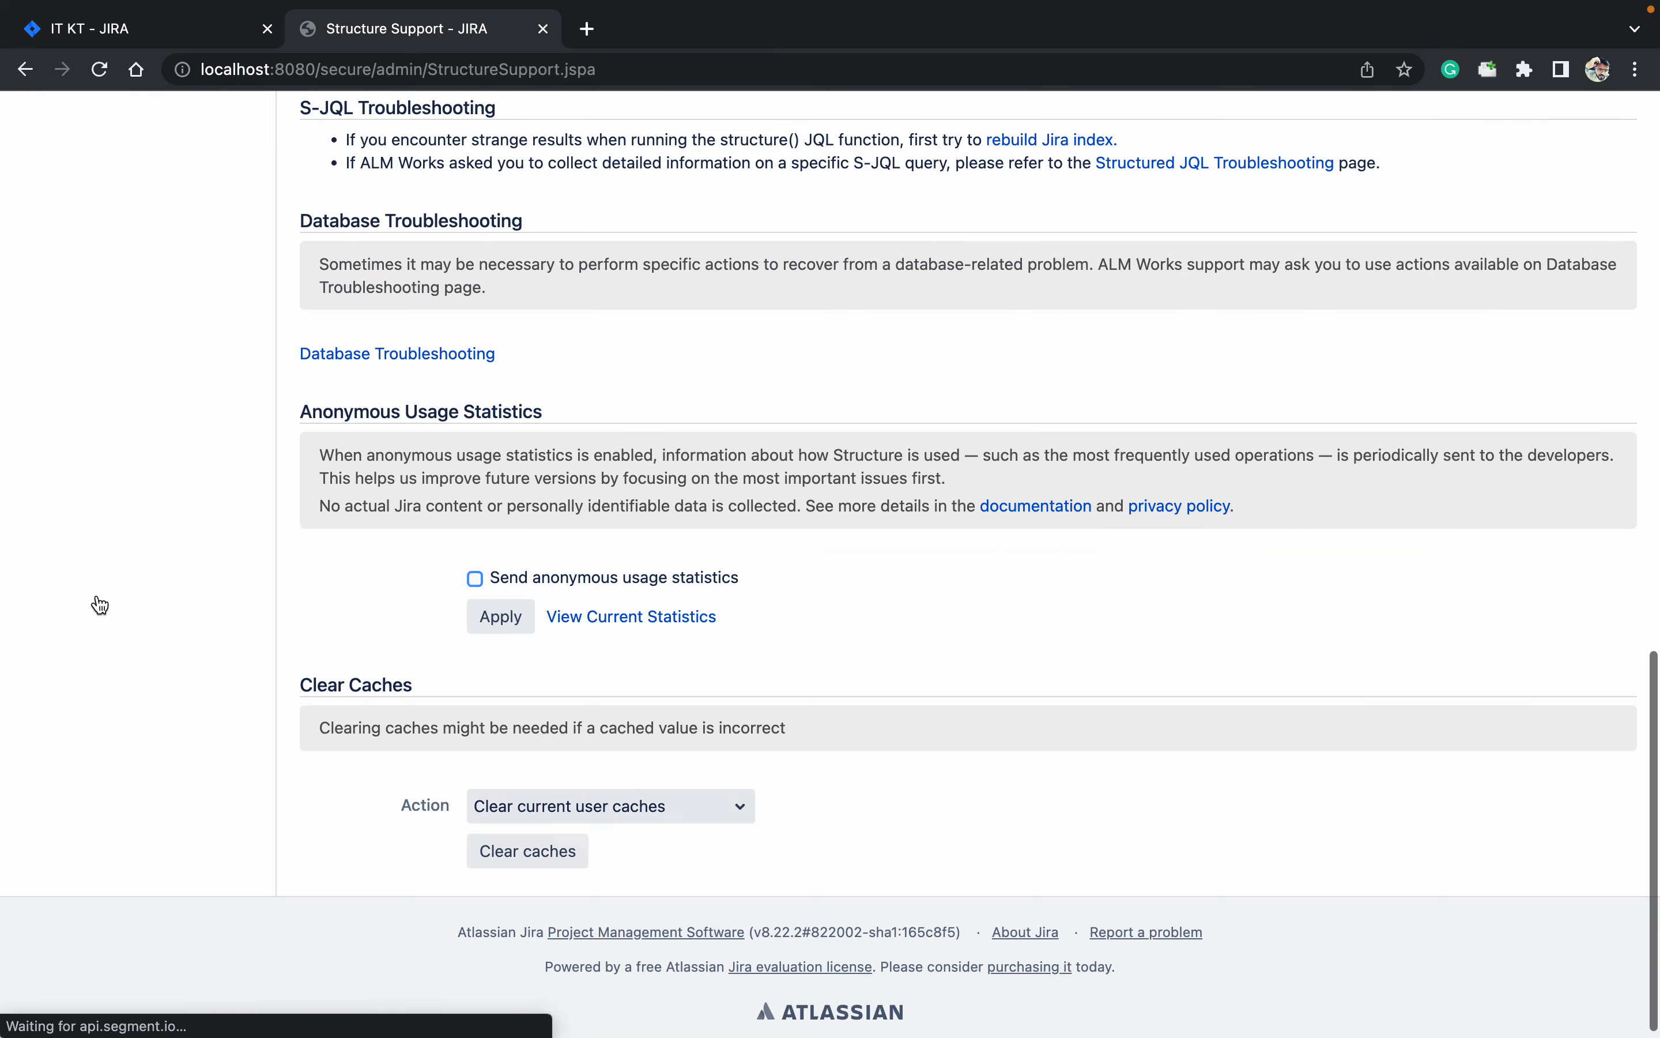
{"action": "left_click", "coordinate": [91, 666]}
{"action": "scroll", "coordinate": [91, 666], "scroll_direction": "up", "scroll_amount": 8}
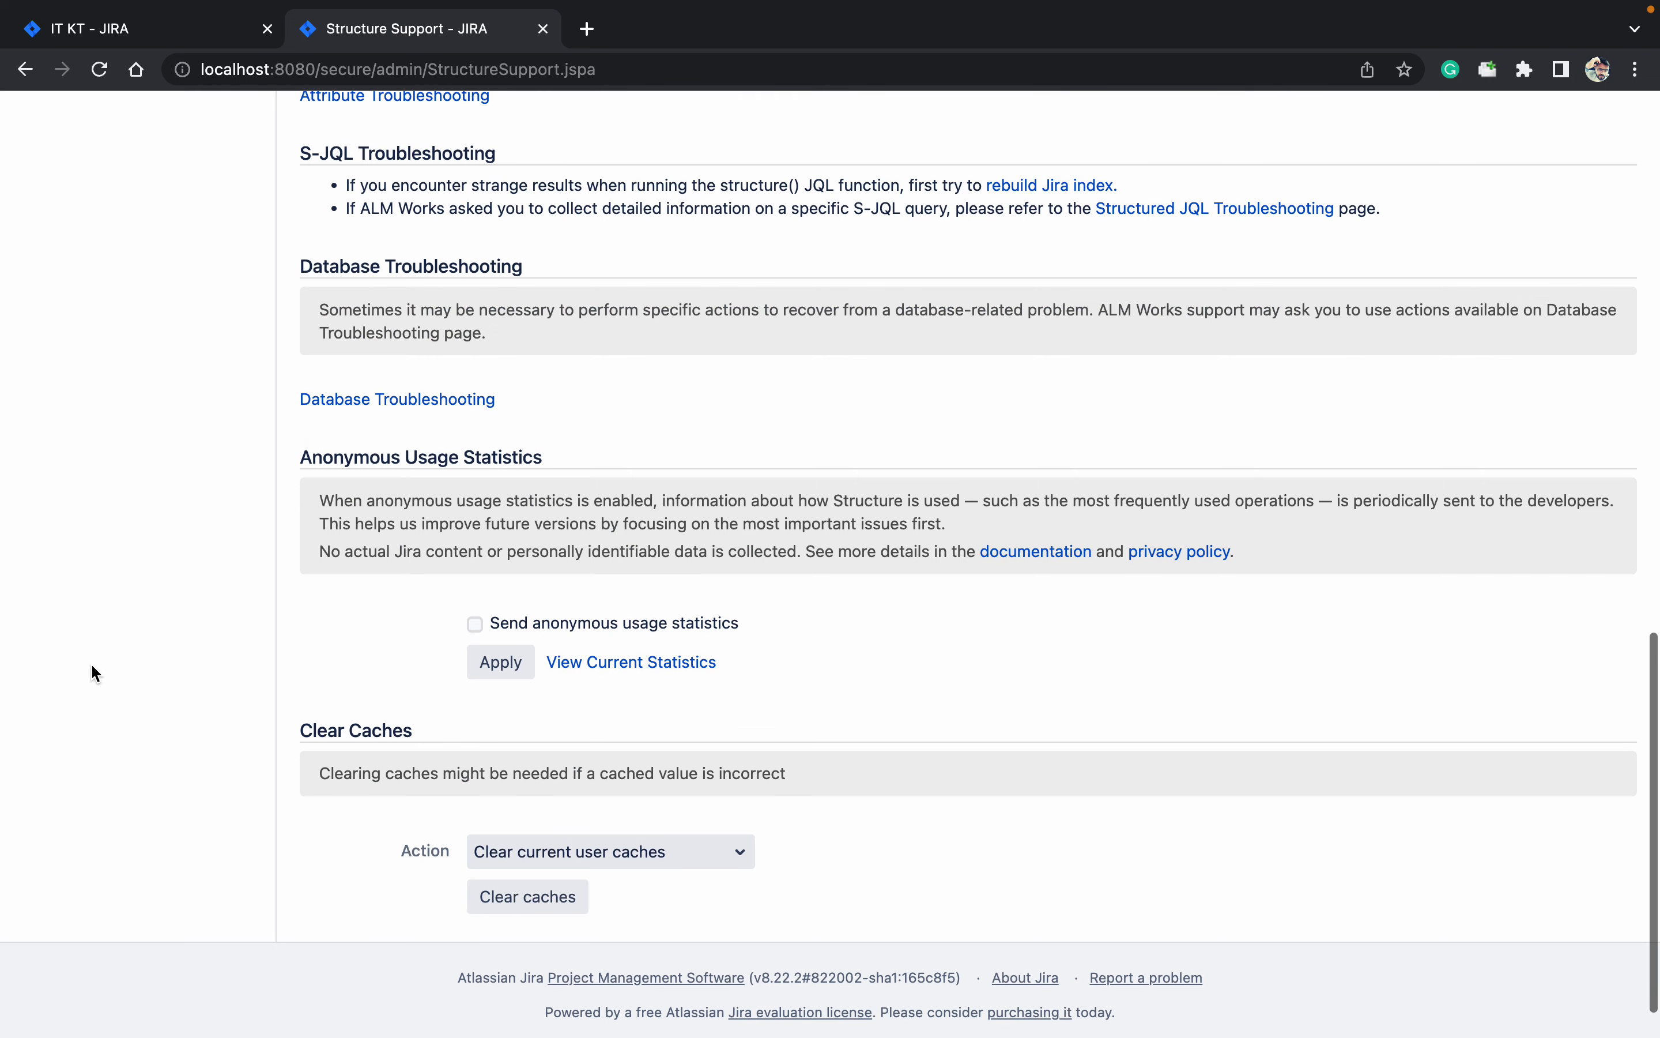
{"action": "scroll", "coordinate": [91, 666], "scroll_direction": "up", "scroll_amount": 10}
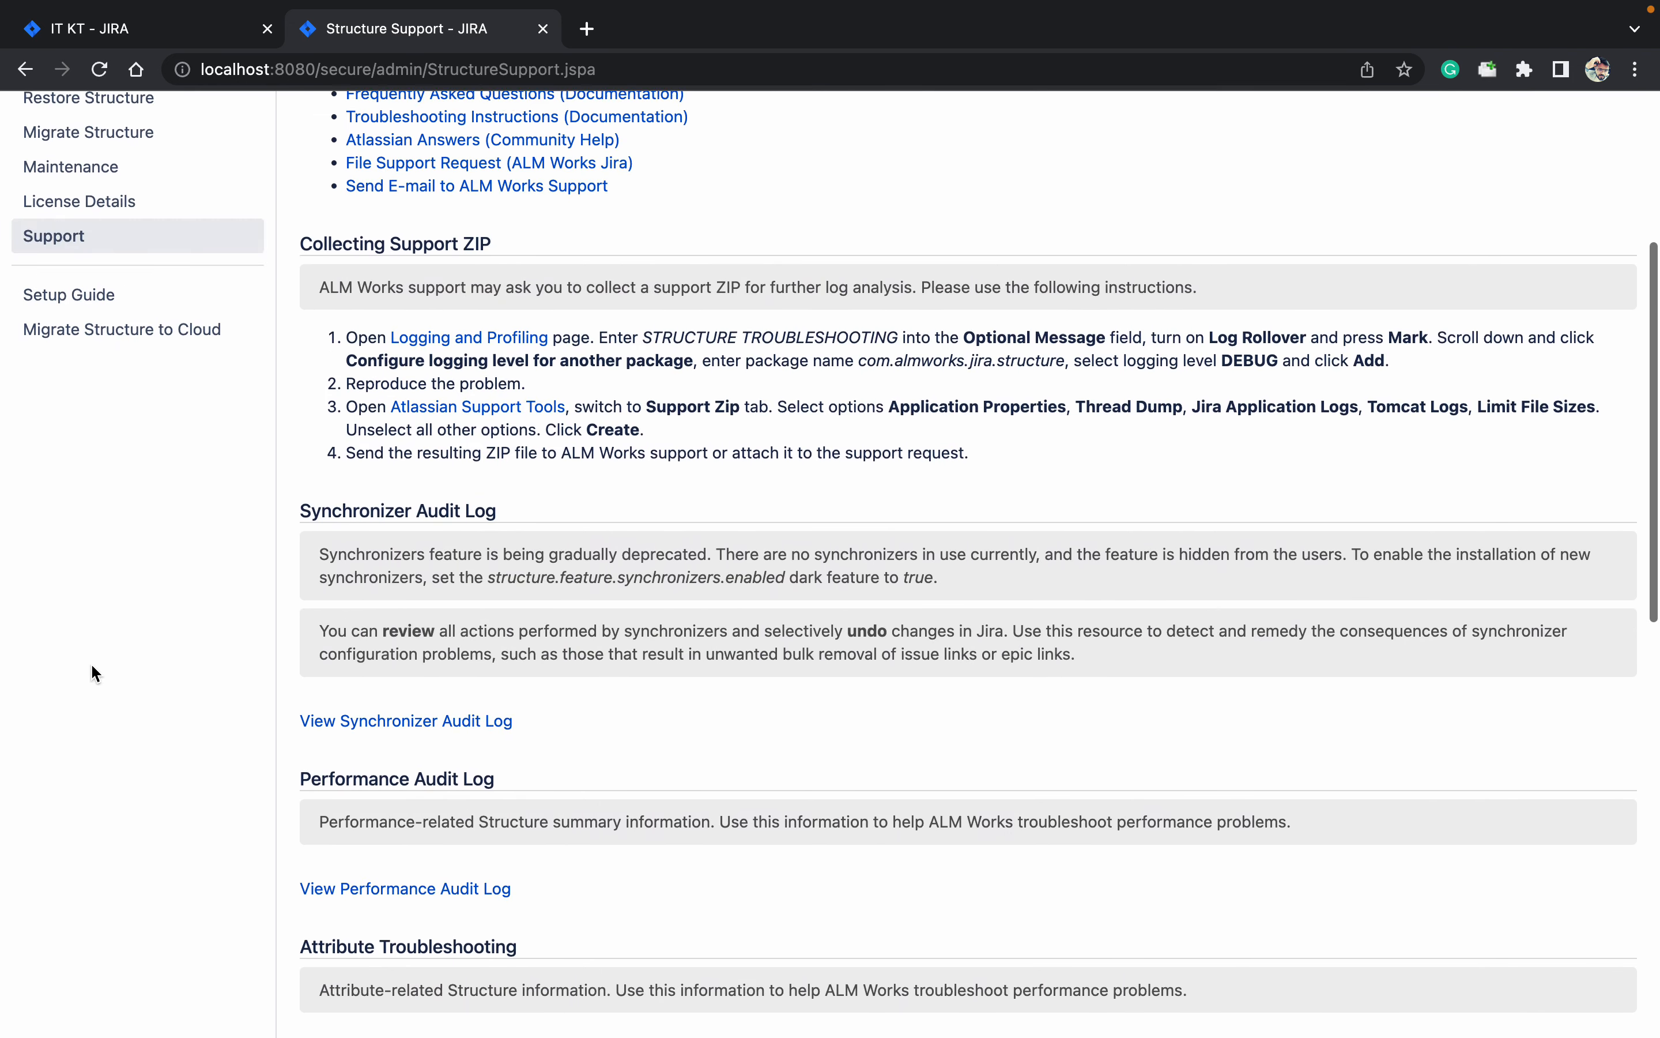
{"action": "scroll", "coordinate": [91, 666], "scroll_direction": "up", "scroll_amount": 3}
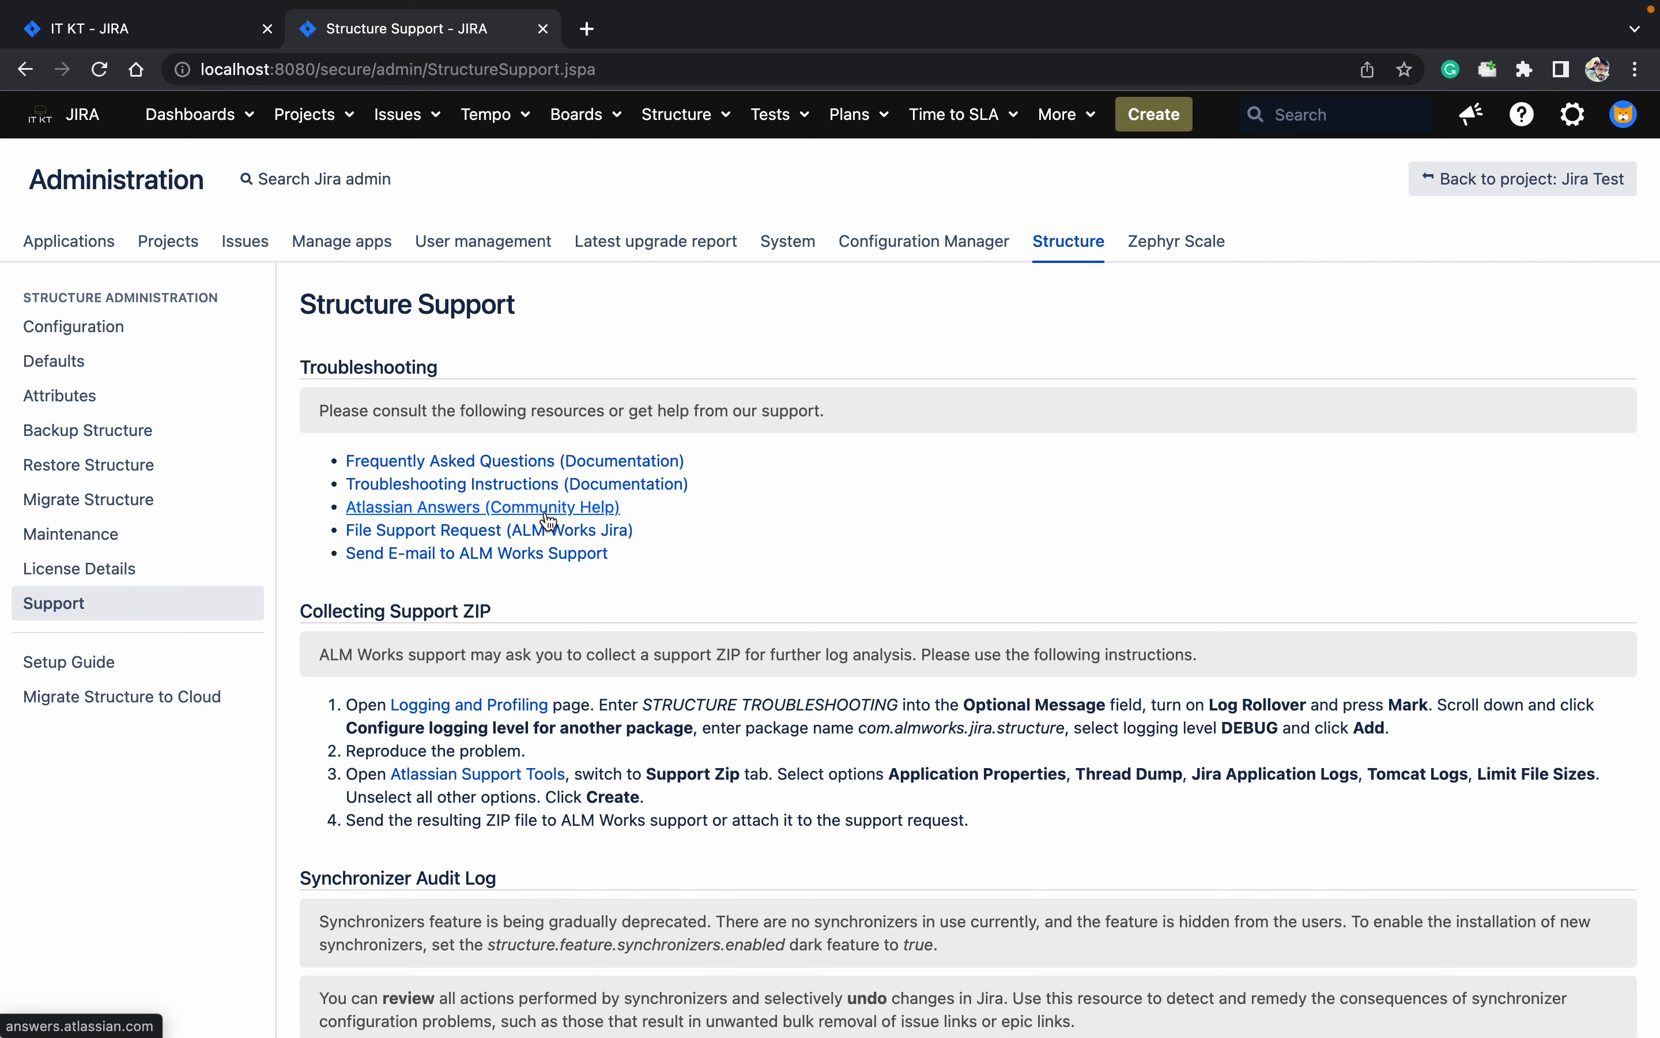
- Review the Structure setup guide's required and optional configuration and next steps, and open the Migrate Structure to Cloud page
{"action": "left_click", "coordinate": [202, 676]}
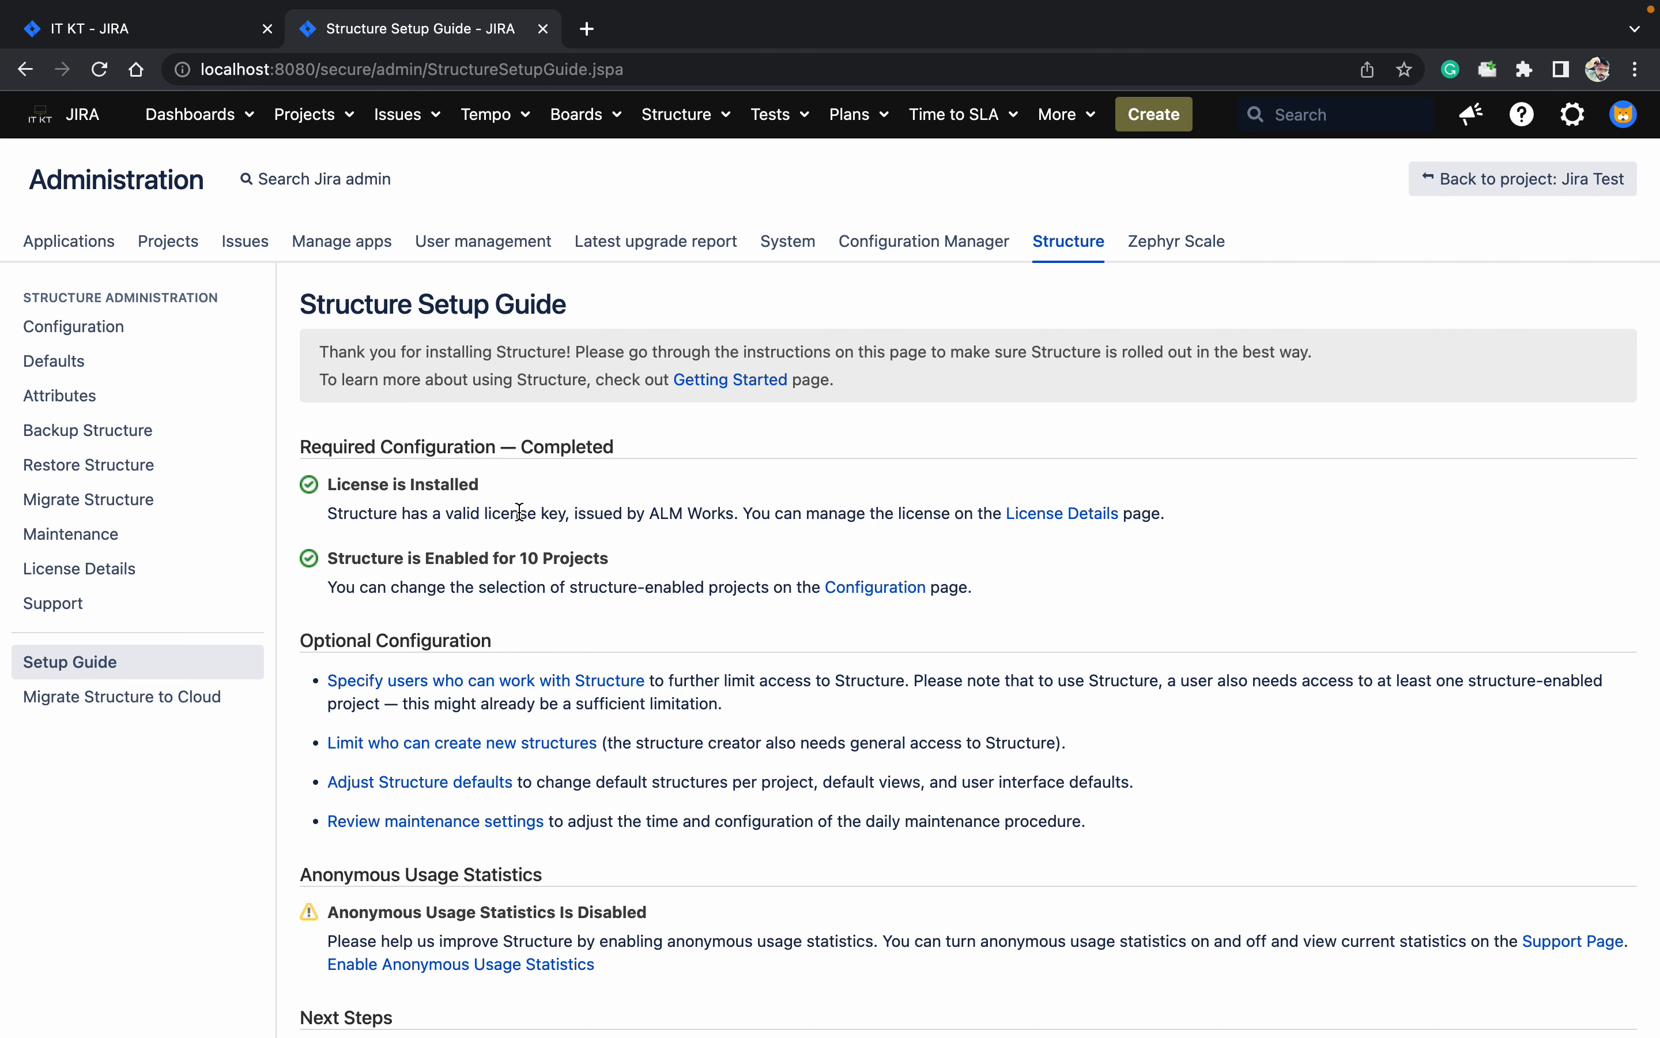
{"action": "scroll", "coordinate": [687, 490], "scroll_direction": "down", "scroll_amount": 6}
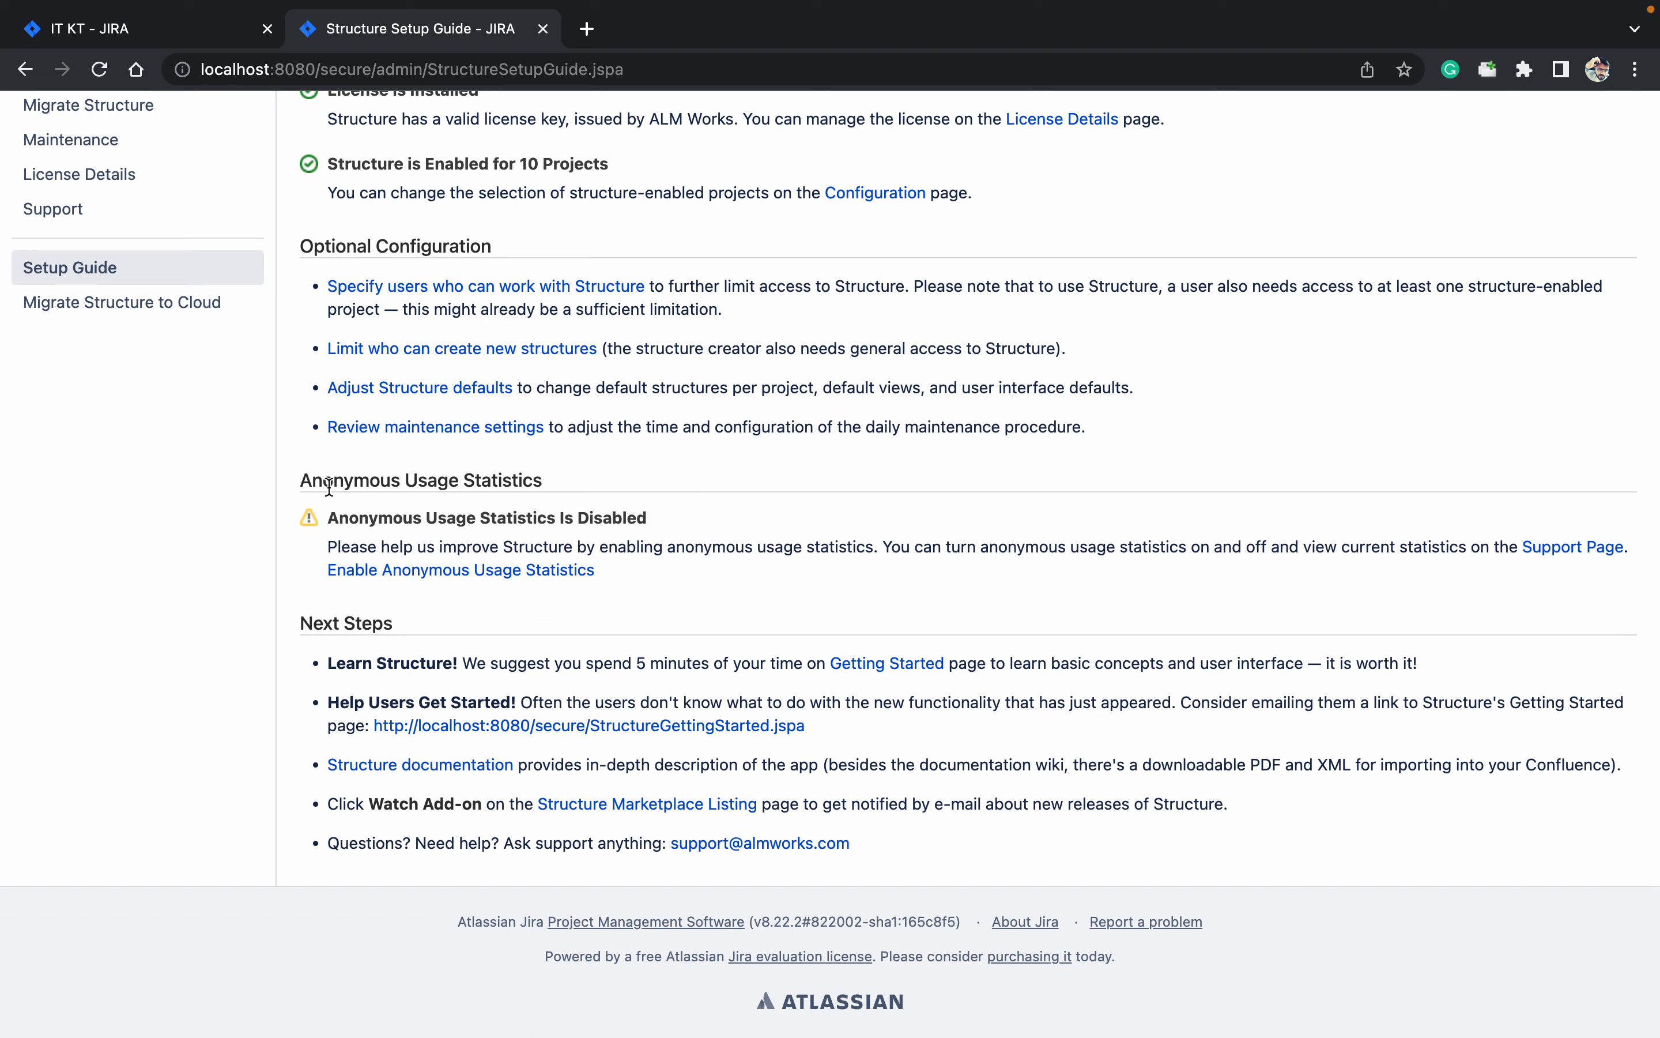
{"action": "left_click", "coordinate": [180, 317]}
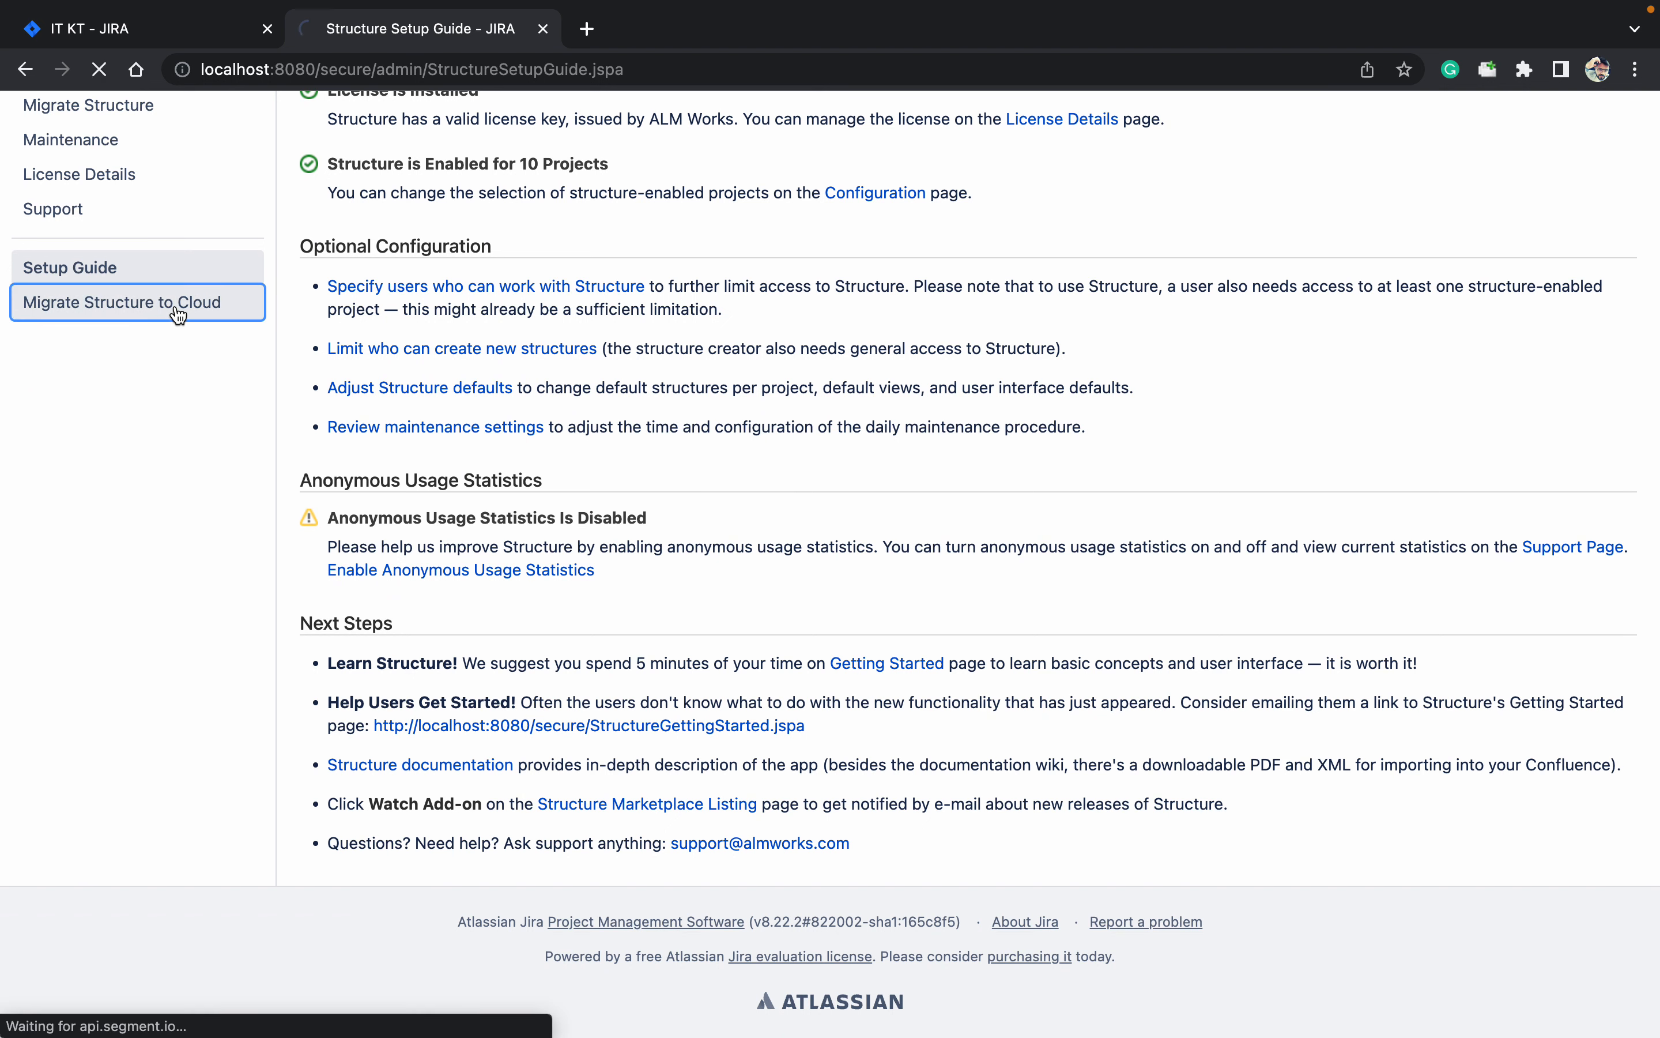